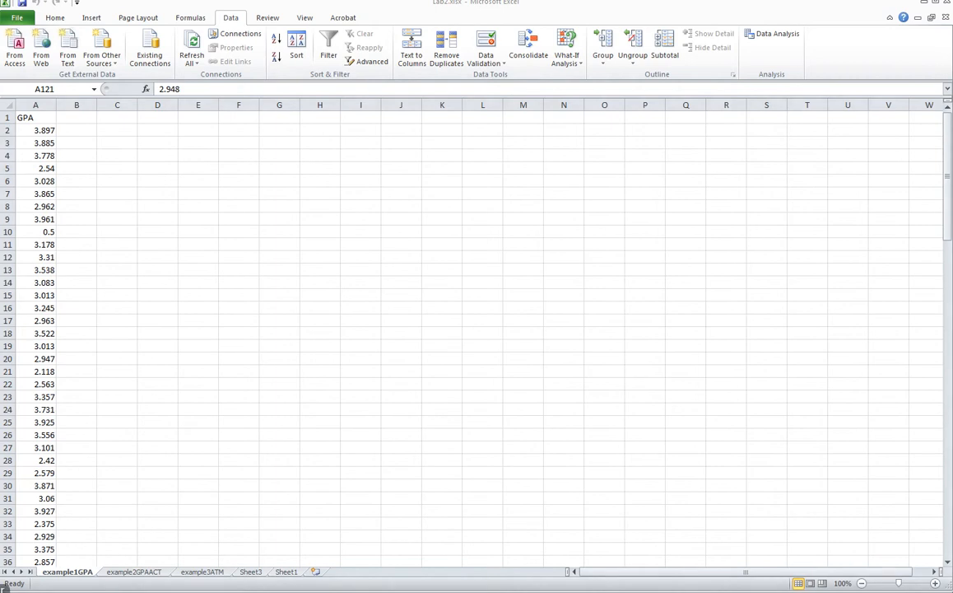
- Enter the header "class" in cell E3, beside the GPA data
{"action": "left_click_drag", "start_coordinate": [32, 563], "coordinate": [111, 582]}
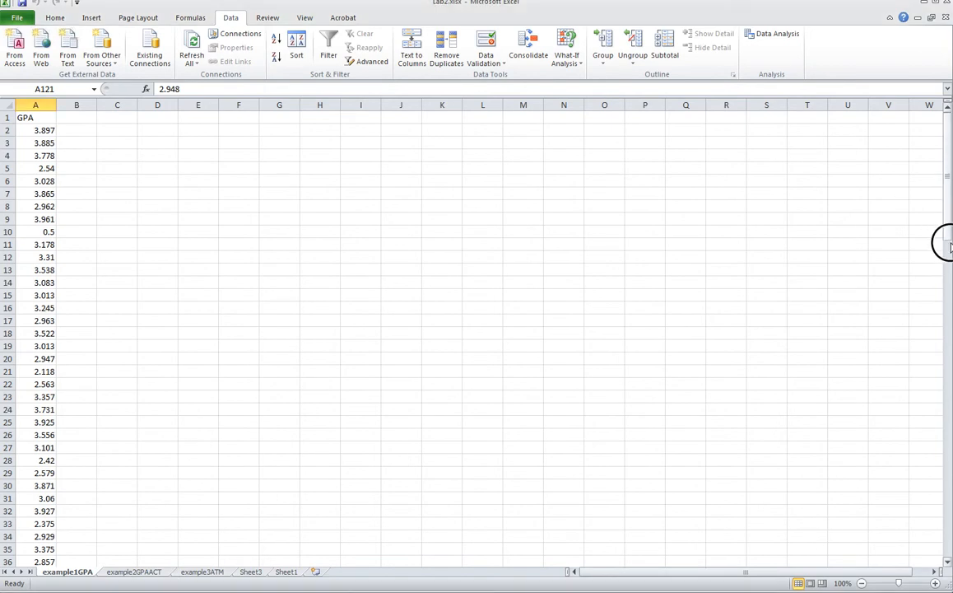
{"action": "left_click_drag", "start_coordinate": [947, 239], "coordinate": [947, 548]}
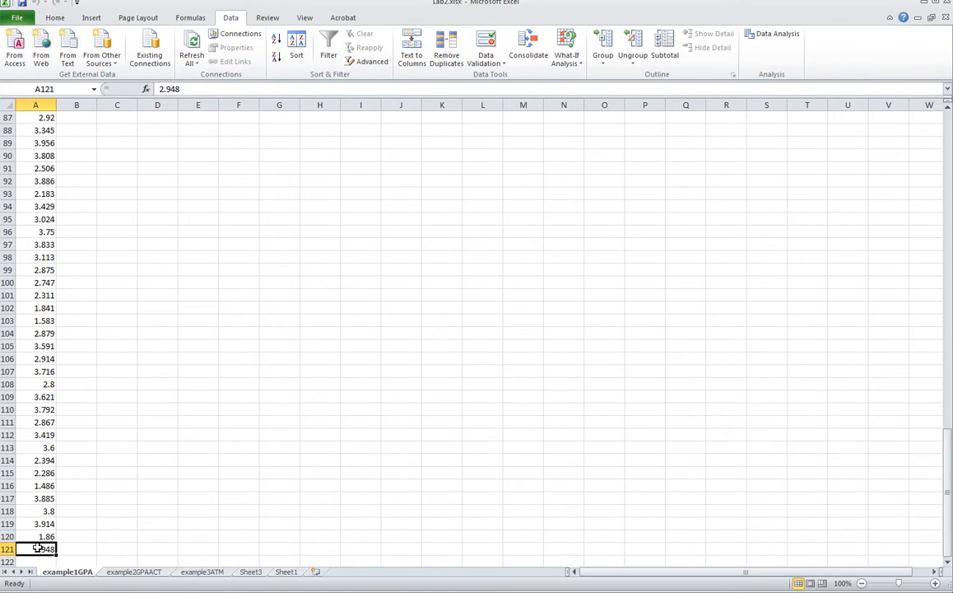
{"action": "scroll", "coordinate": [38, 548], "scroll_direction": "up", "scroll_amount": 20}
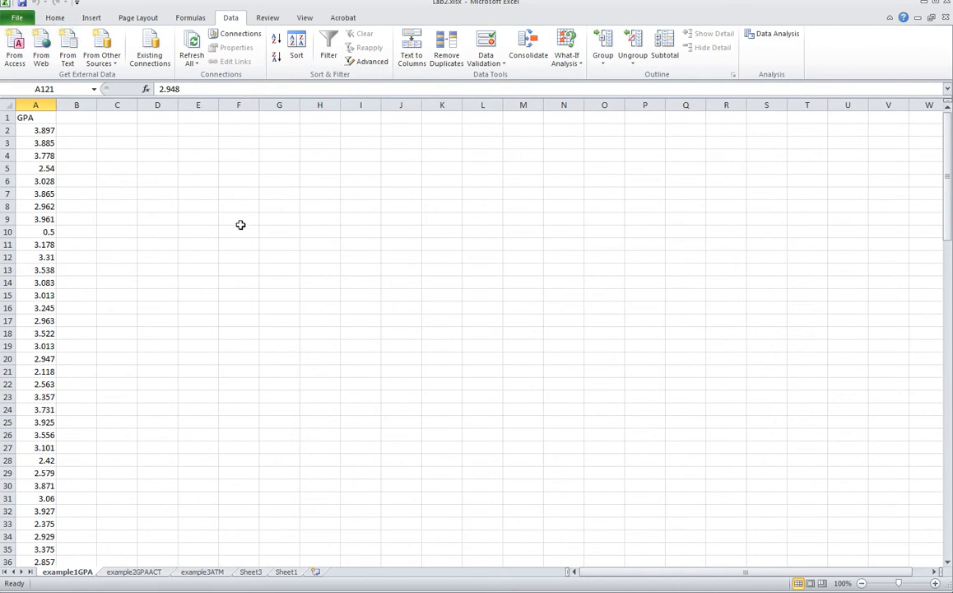
{"action": "left_click", "coordinate": [204, 144]}
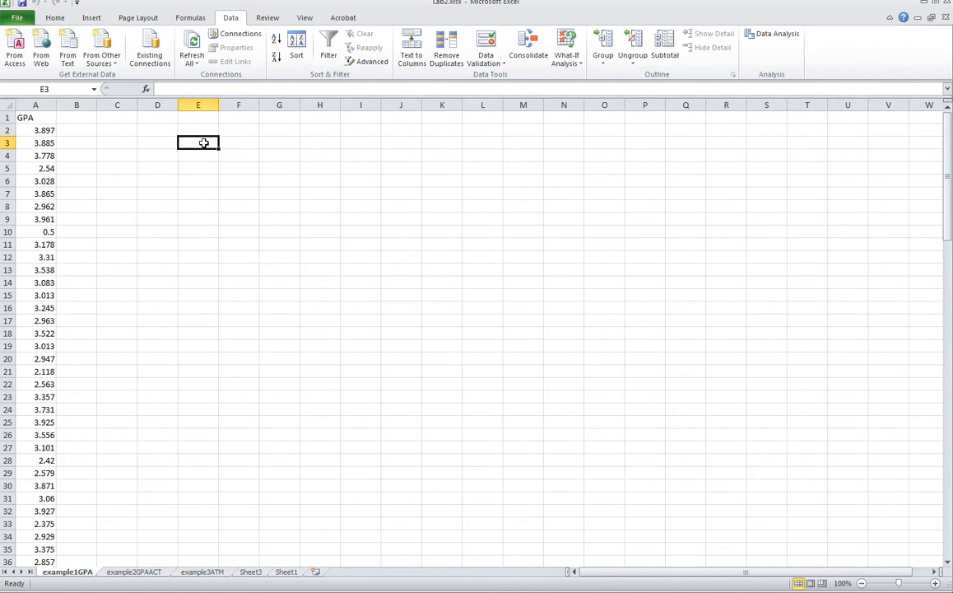
{"action": "type", "text": "class"}
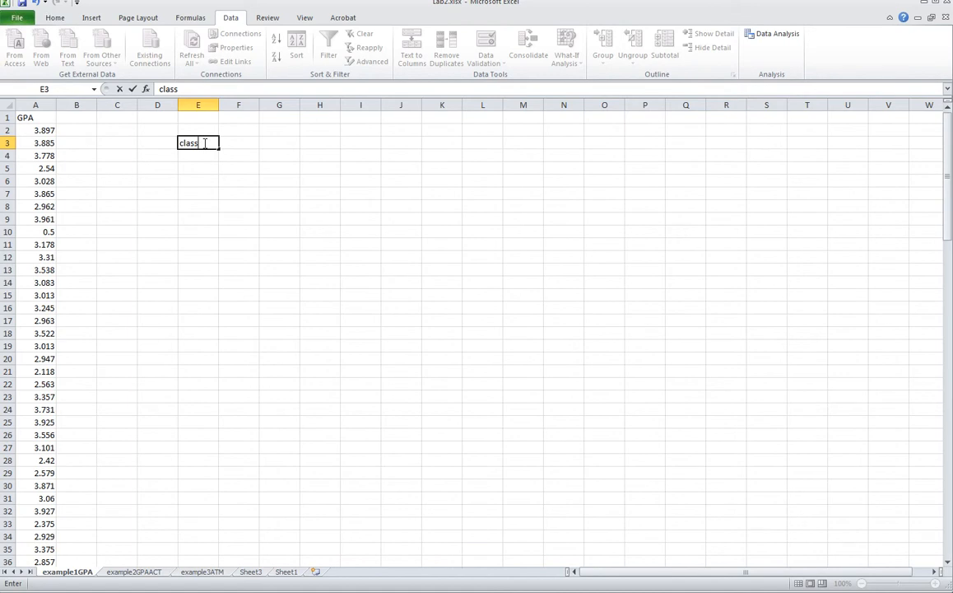
{"action": "key", "text": "Return"}
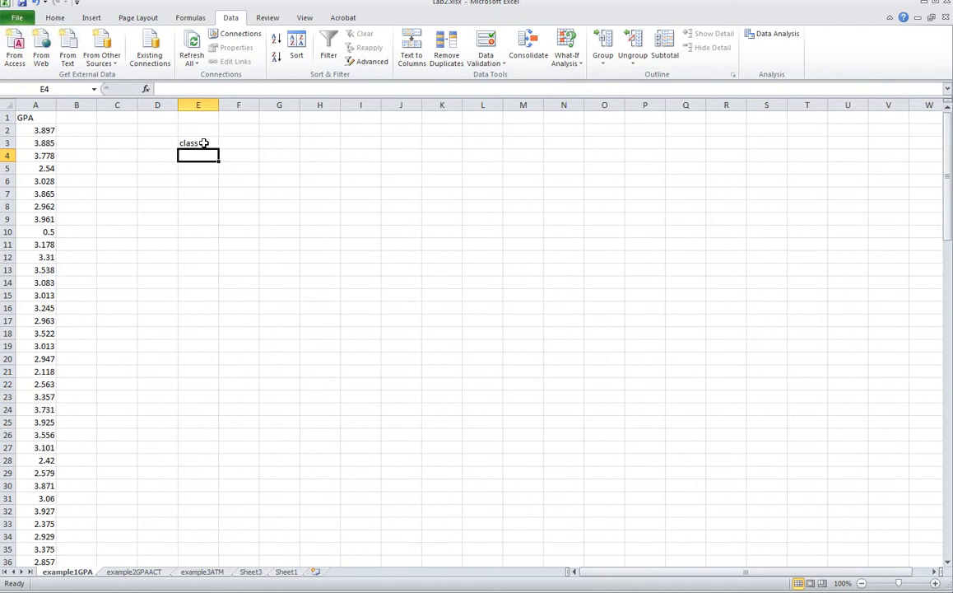
- Enter the first class interval, (-,1], as text in cell D4
{"action": "left_click", "coordinate": [143, 154]}
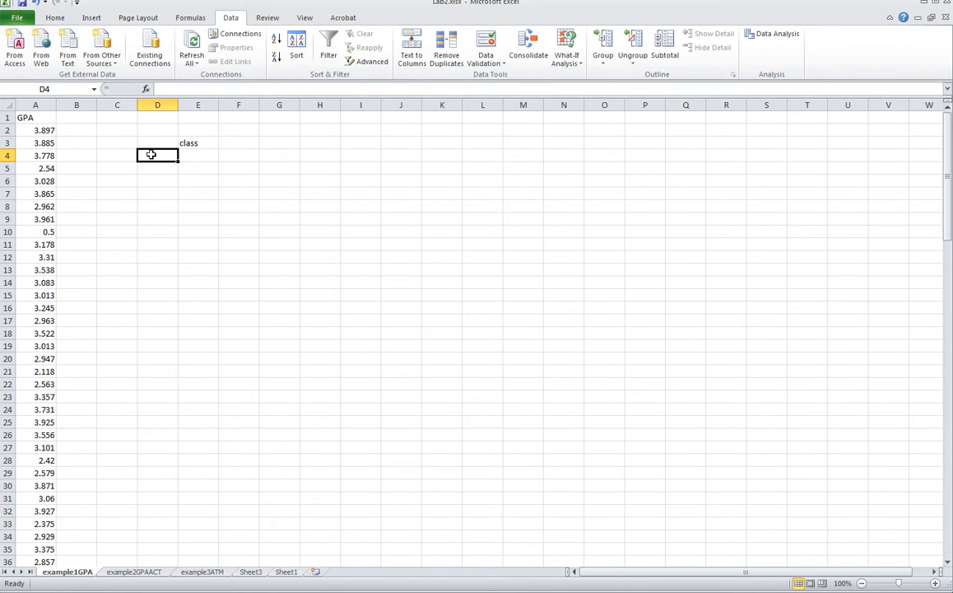
{"action": "type", "text": "("}
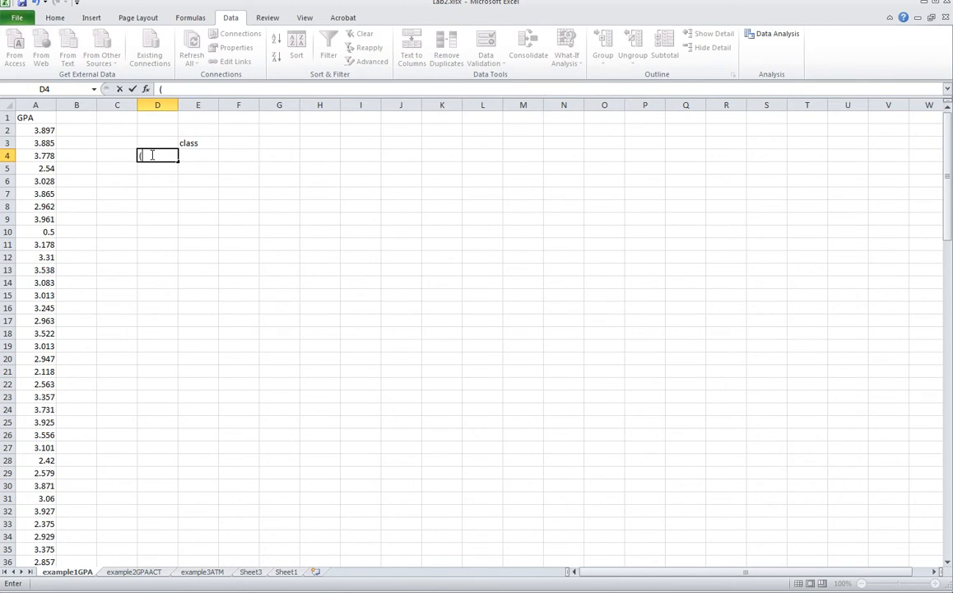
{"action": "type", "text": "0"}
{"action": "key", "text": "BackSpace"}
{"action": "type", "text": "-,0"}
{"action": "key", "text": "BackSpace"}
{"action": "type", "text": "1]"}
{"action": "key", "text": "Return"}
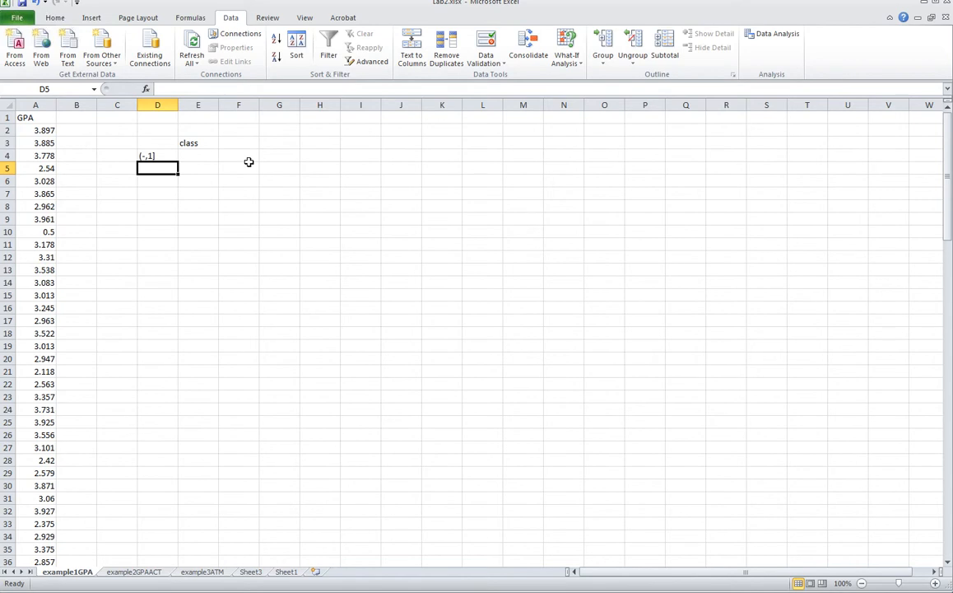
- List the class intervals (1,2], (2,3], (3,4] and (4, above) down cells D5 to D8
{"action": "type", "text": "("}
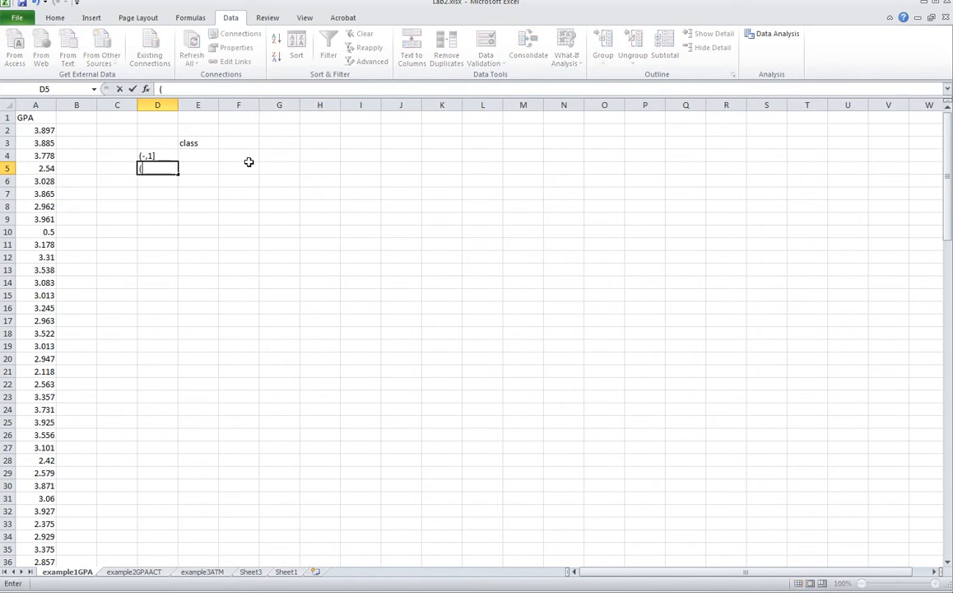
{"action": "type", "text": "1,2]"}
{"action": "key", "text": "Return"}
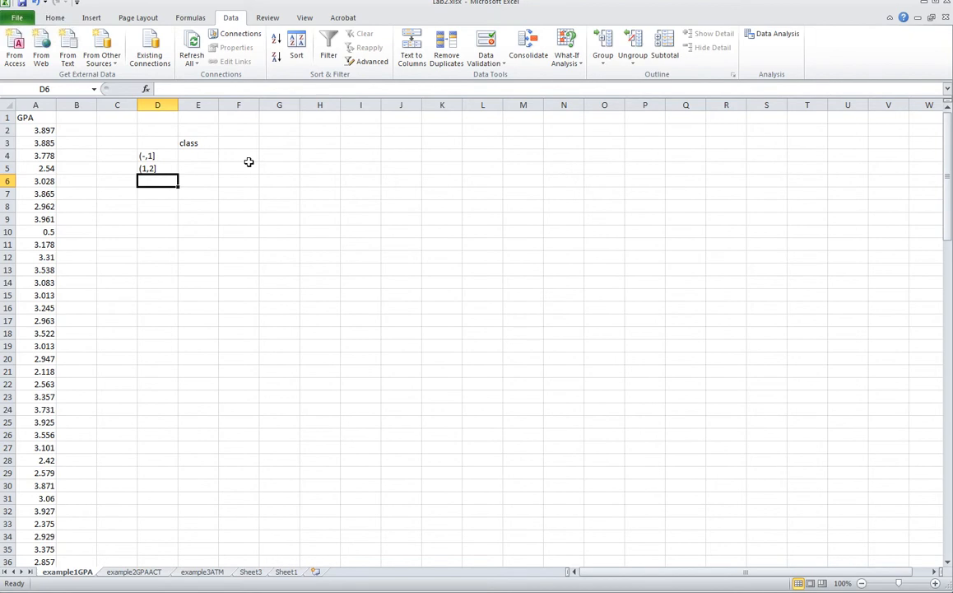
{"action": "type", "text": "(2"}
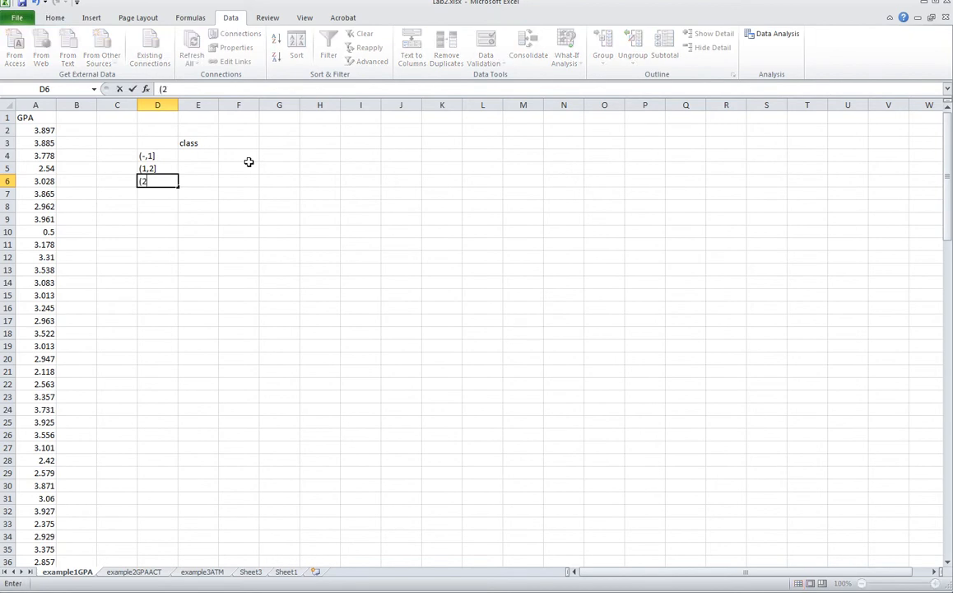
{"action": "type", "text": ",3]"}
{"action": "key", "text": "Return"}
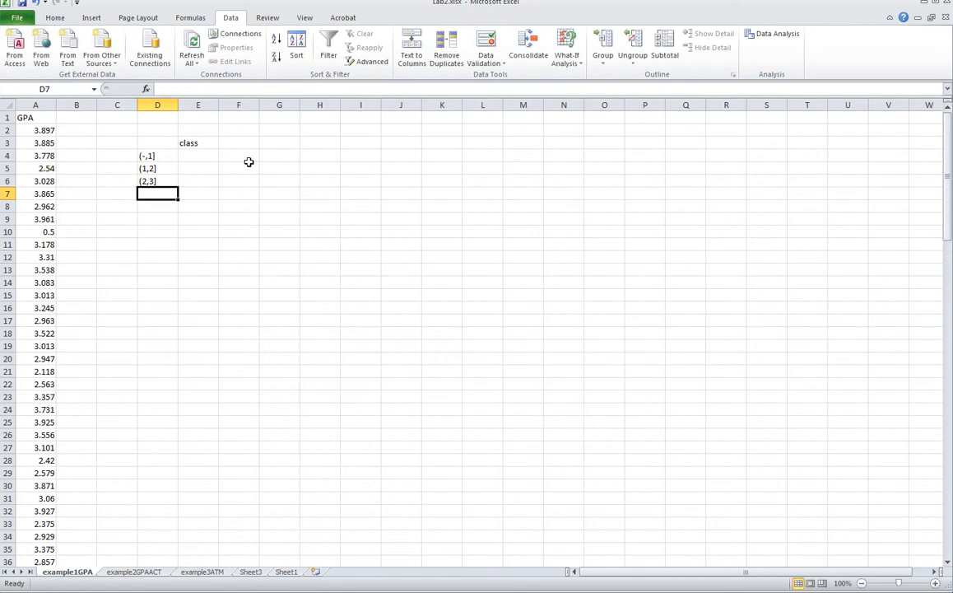
{"action": "type", "text": "("}
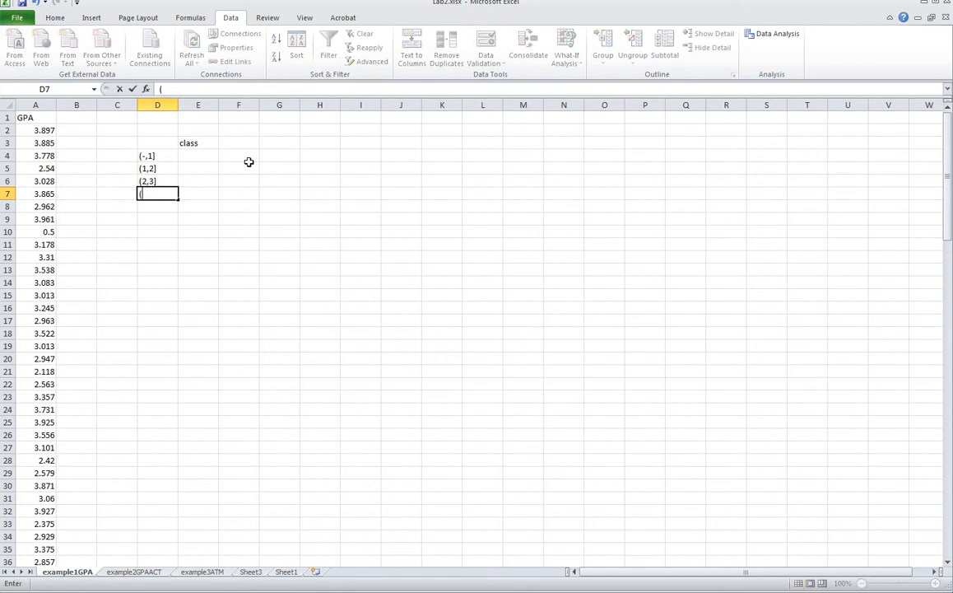
{"action": "type", "text": "3,4]"}
{"action": "key", "text": "Return"}
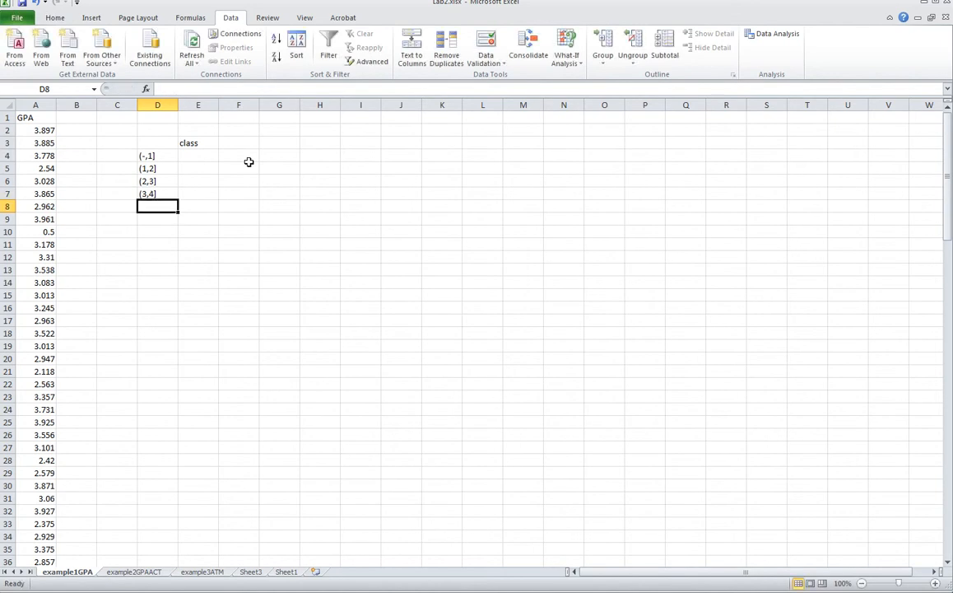
{"action": "type", "text": "("}
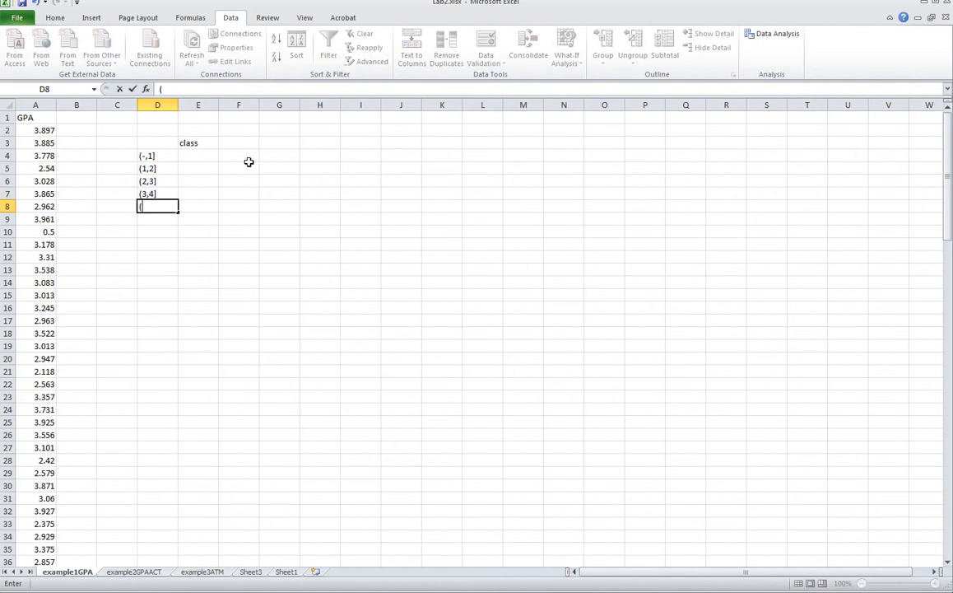
{"action": "type", "text": "4, above)"}
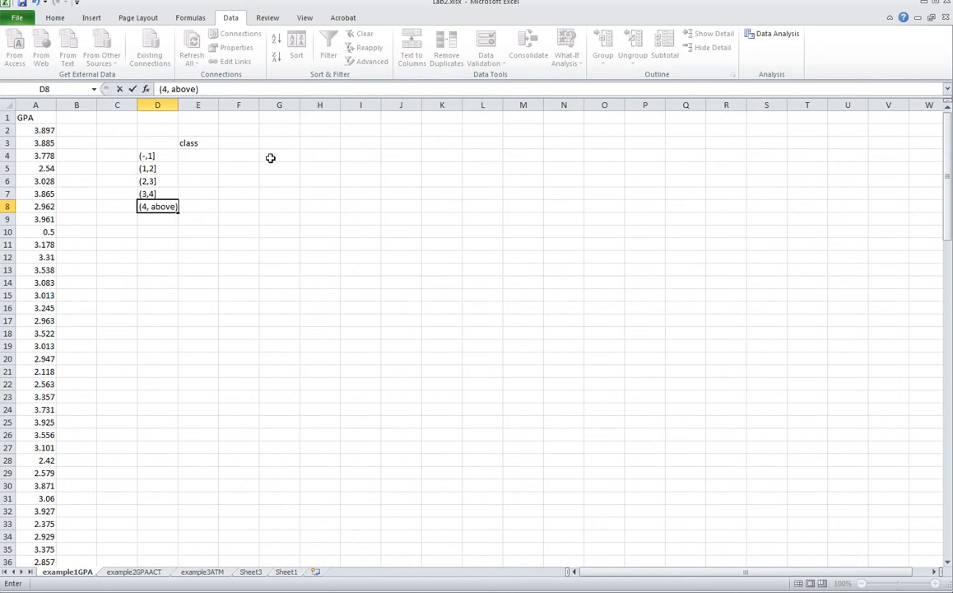
{"action": "left_click", "coordinate": [270, 158]}
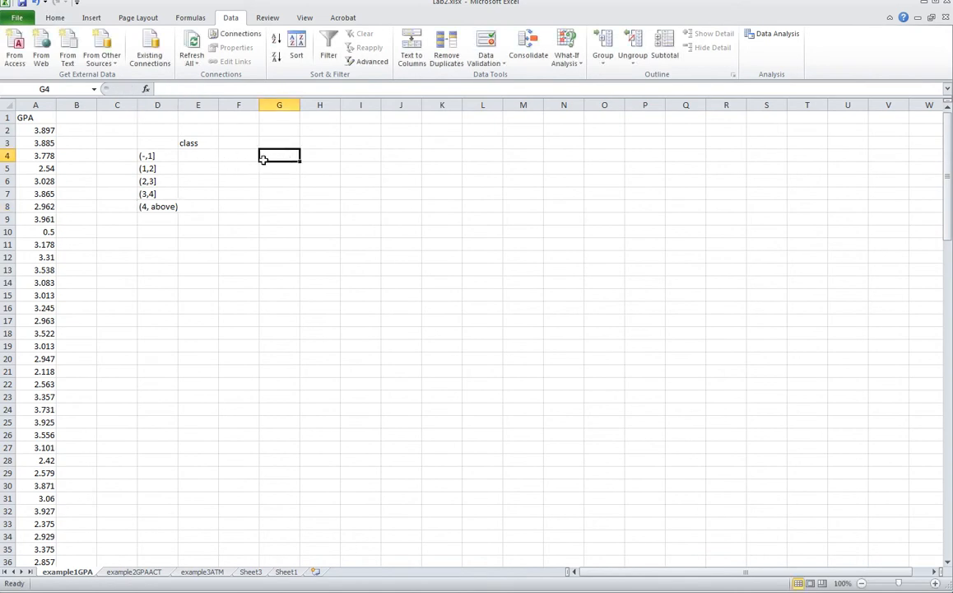
- Change the first class interval in cell D4 to read (below,1]
{"action": "left_click", "coordinate": [149, 155]}
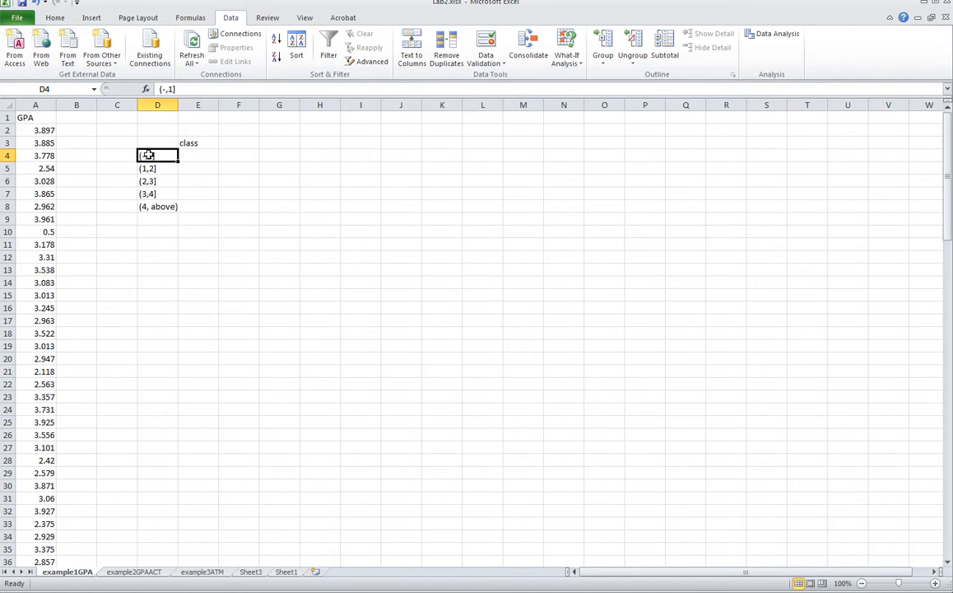
{"action": "left_click", "coordinate": [176, 92]}
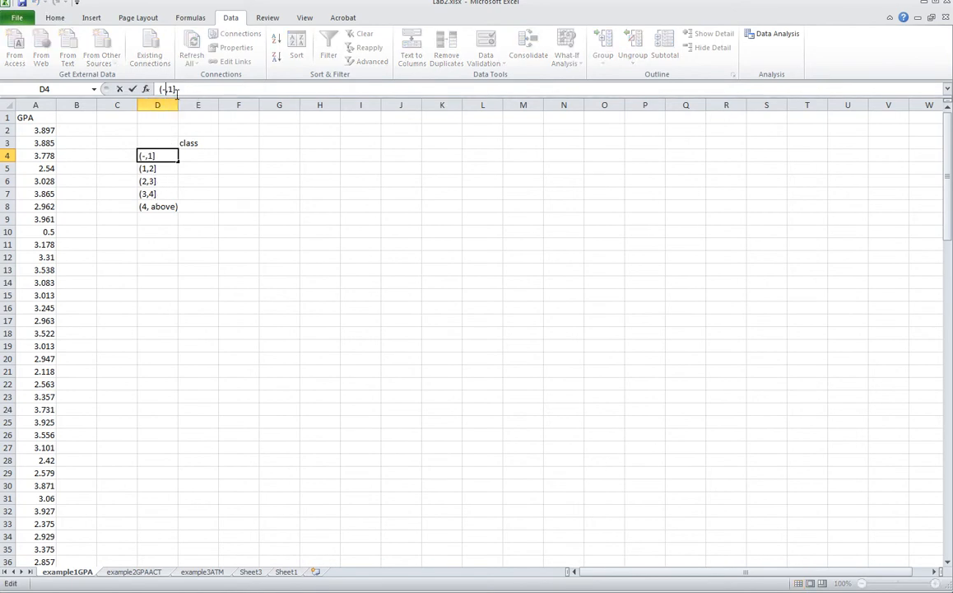
{"action": "key", "text": "BackSpace"}
{"action": "type", "text": "below"}
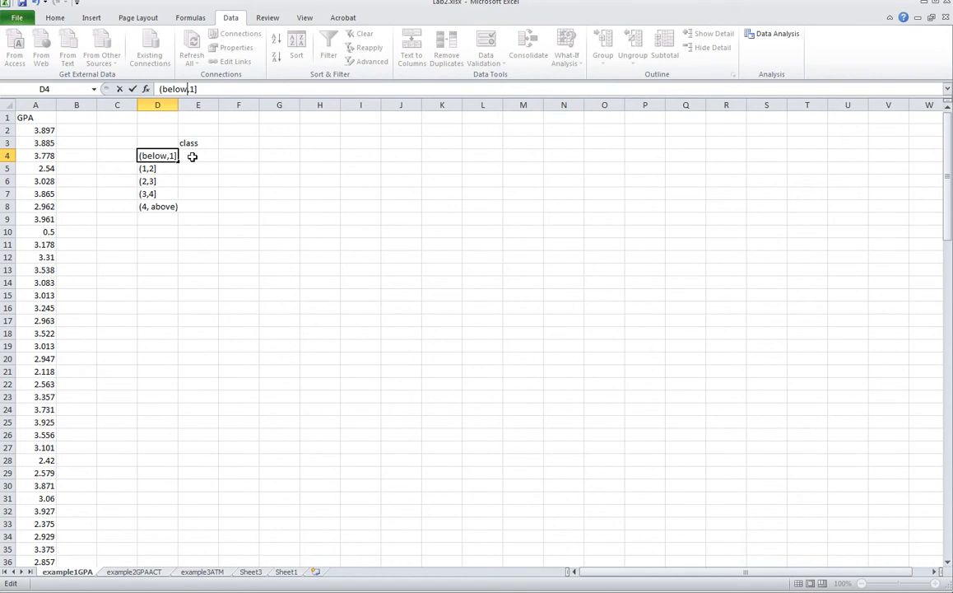
- Enter the class upper limits 1, 2, 3 and 4 in cells E4 to E7, under the class header
{"action": "left_click", "coordinate": [192, 156]}
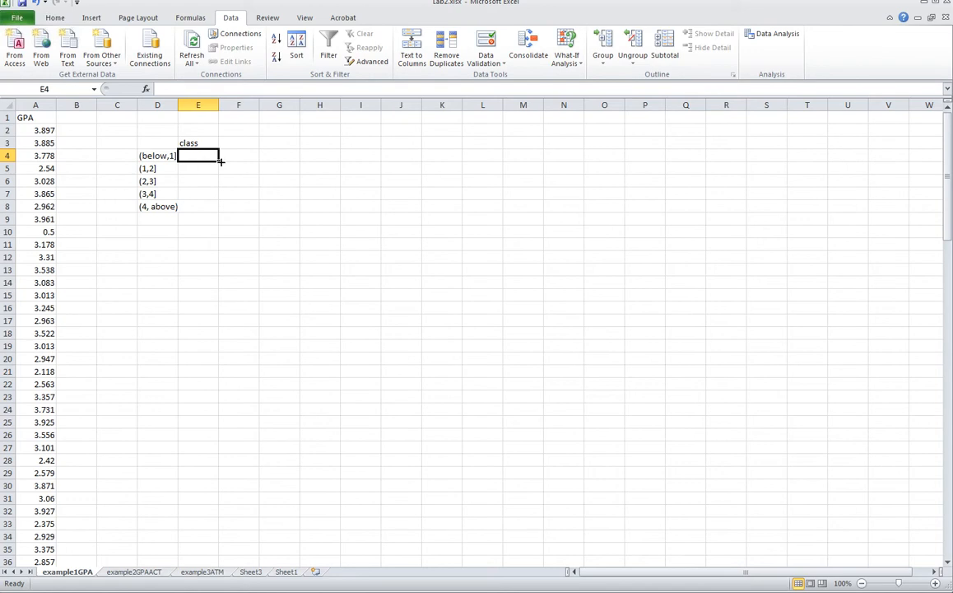
{"action": "type", "text": "1"}
{"action": "key", "text": "Return"}
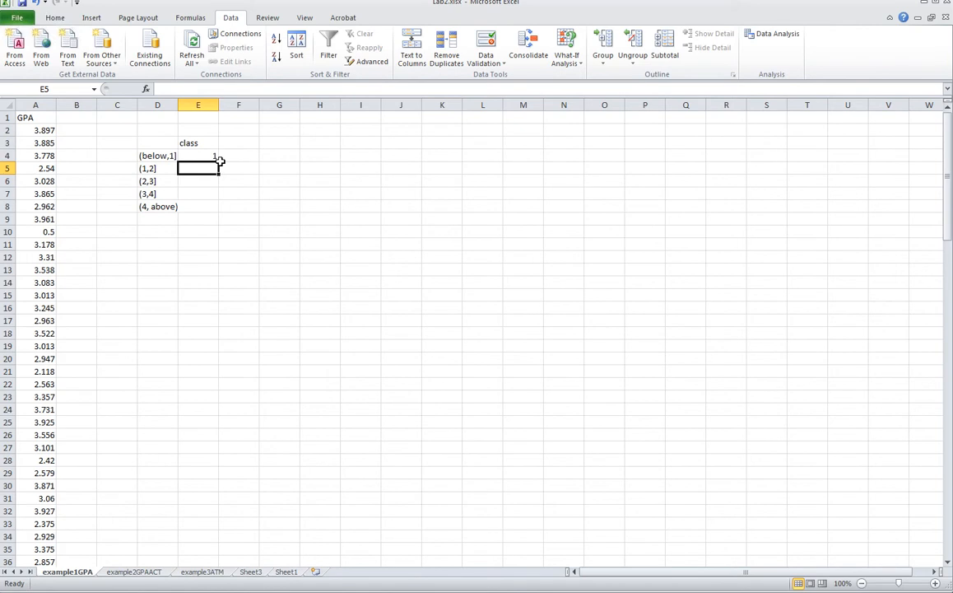
{"action": "type", "text": "2"}
{"action": "key", "text": "Return"}
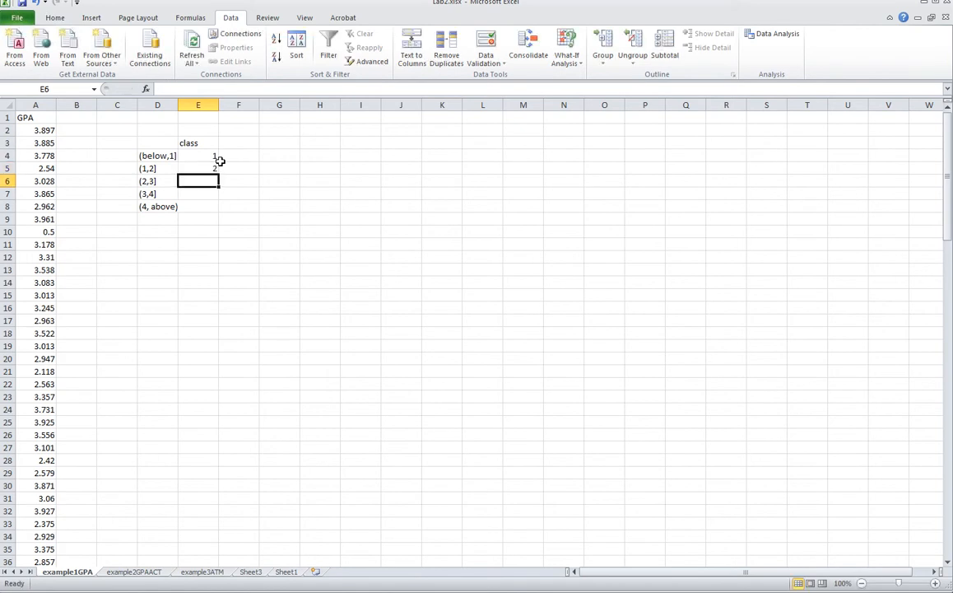
{"action": "type", "text": "3"}
{"action": "key", "text": "Return"}
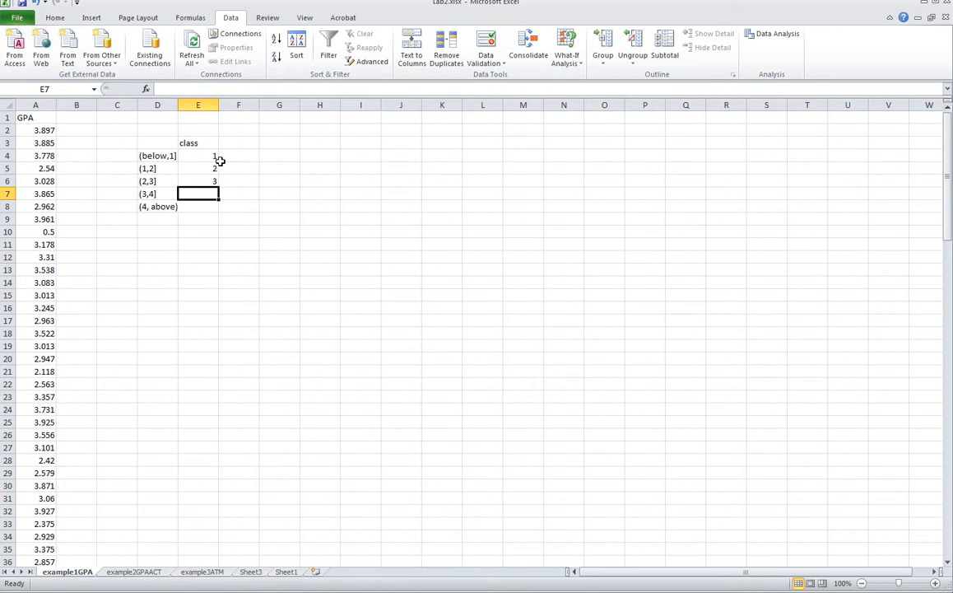
{"action": "type", "text": "4"}
{"action": "key", "text": "Return"}
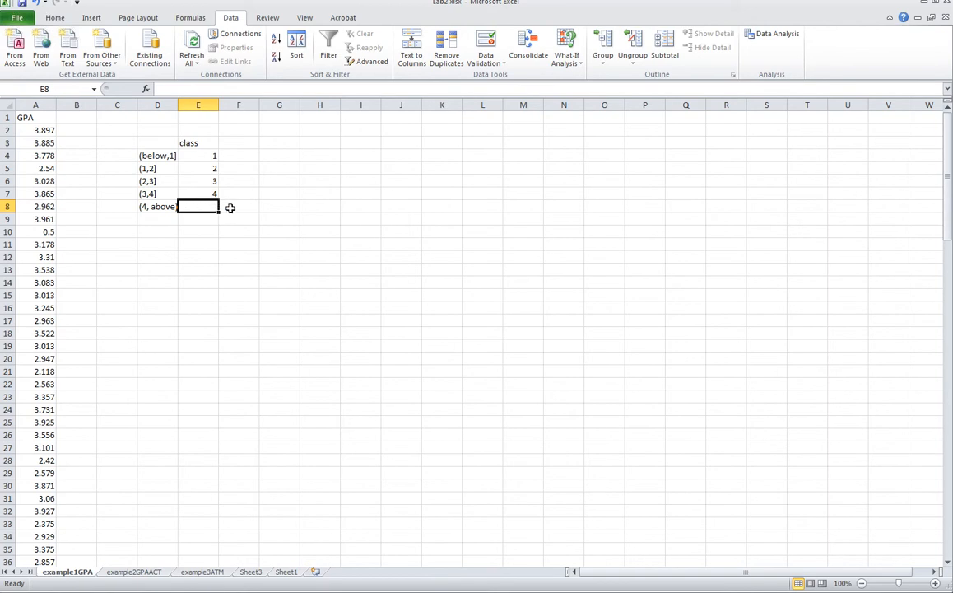
{"action": "left_click", "coordinate": [310, 209]}
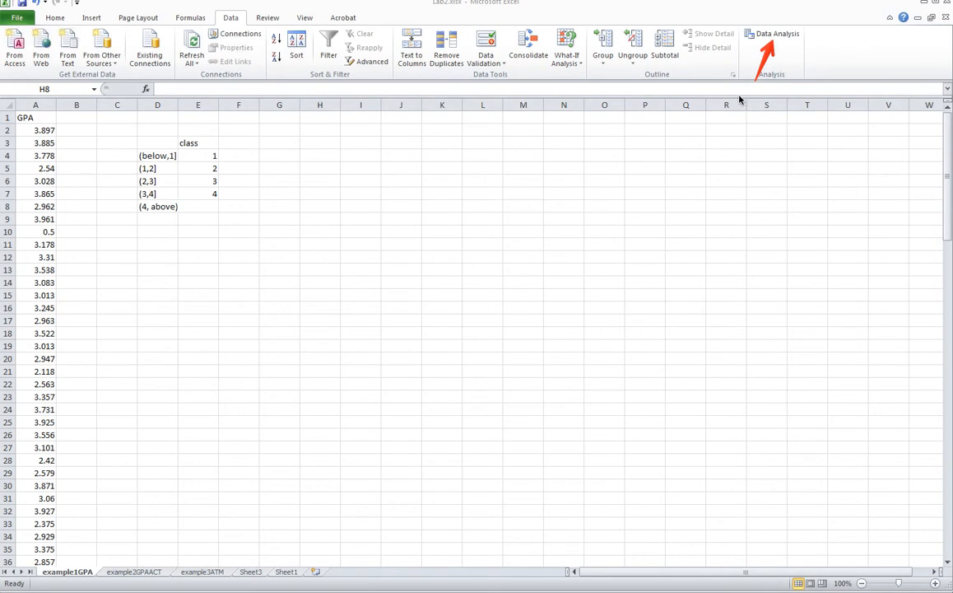
- Start the Histogram tool from the Data Analysis tools
{"action": "left_click", "coordinate": [769, 36]}
{"action": "left_click", "coordinate": [769, 39]}
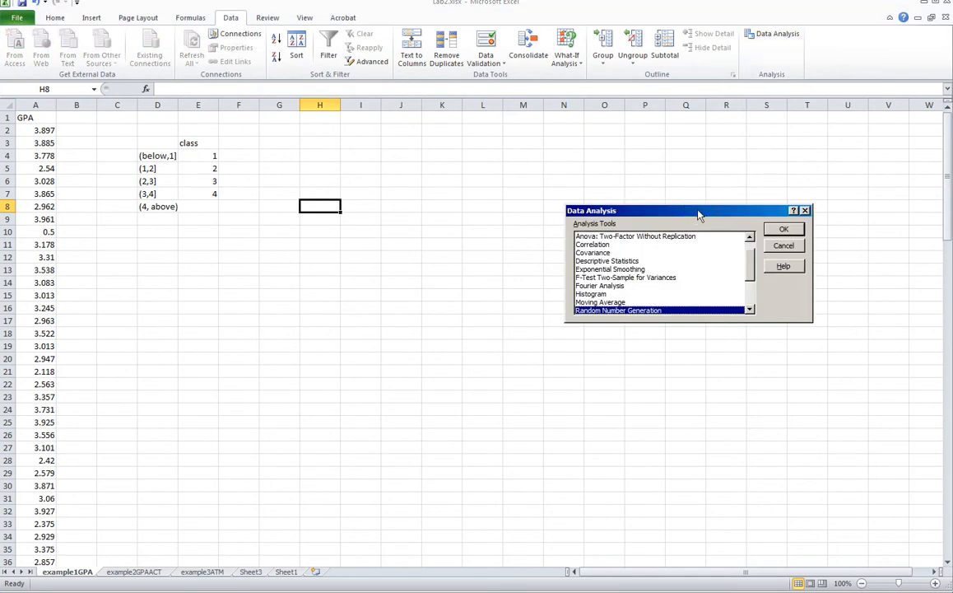
{"action": "left_click_drag", "start_coordinate": [703, 216], "coordinate": [567, 145]}
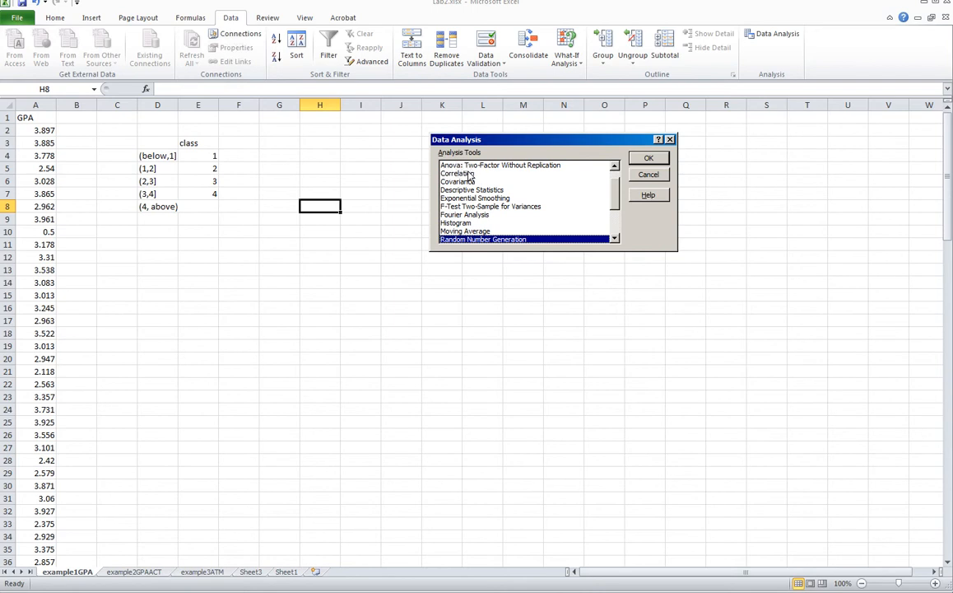
{"action": "left_click", "coordinate": [613, 198]}
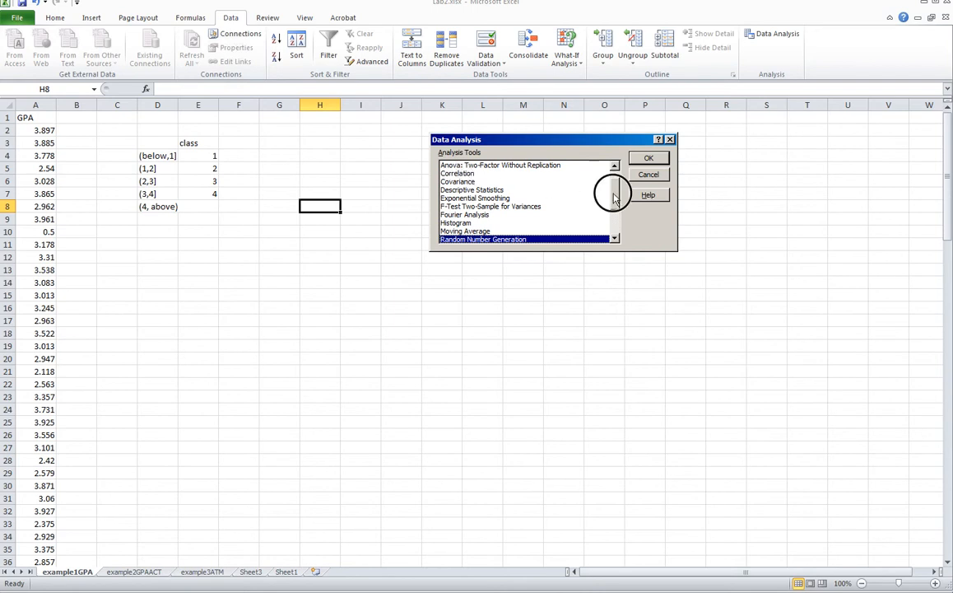
{"action": "left_click_drag", "start_coordinate": [614, 197], "coordinate": [613, 213]}
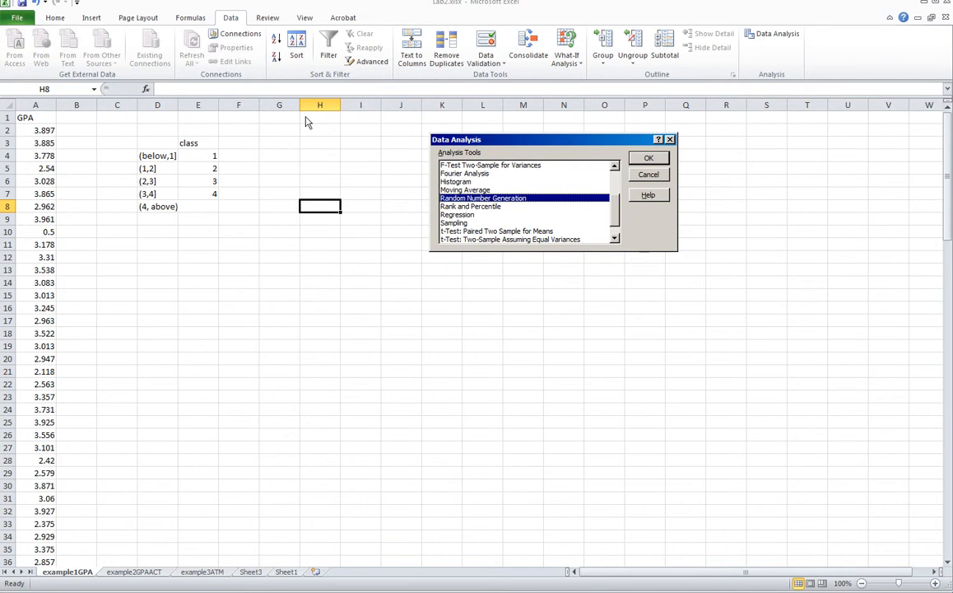
{"action": "left_click", "coordinate": [93, 1]}
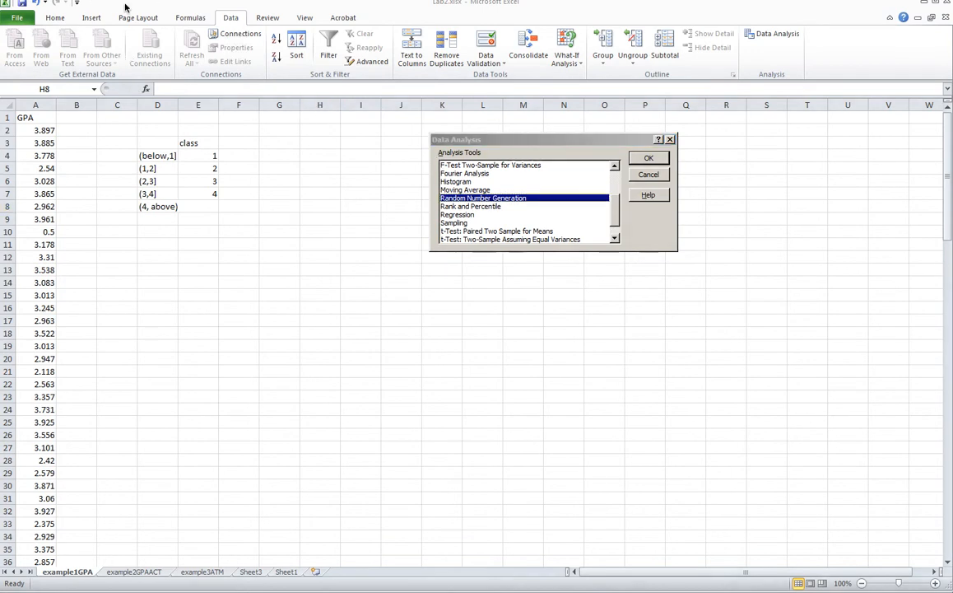
{"action": "left_click", "coordinate": [445, 182]}
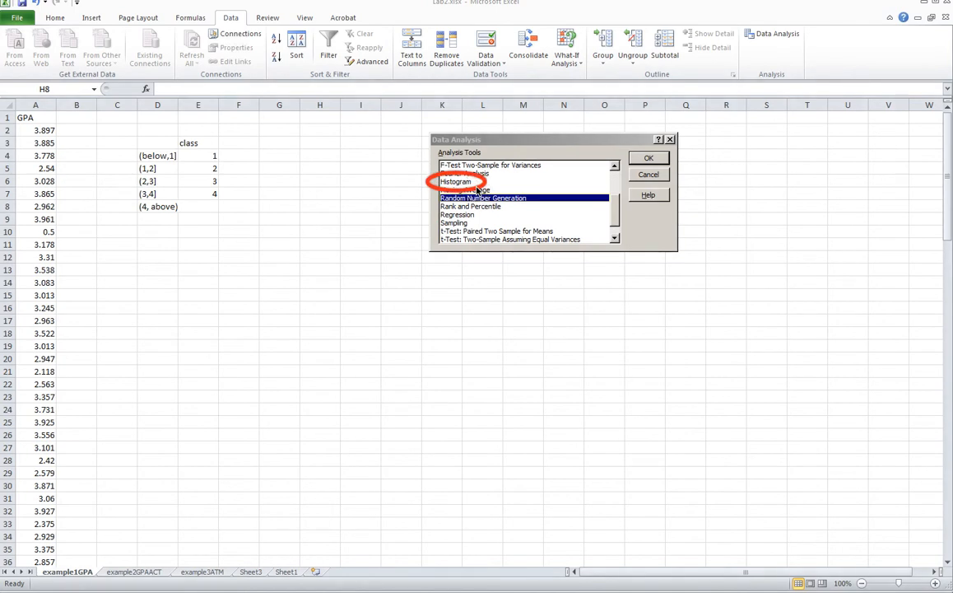
{"action": "left_click", "coordinate": [494, 140]}
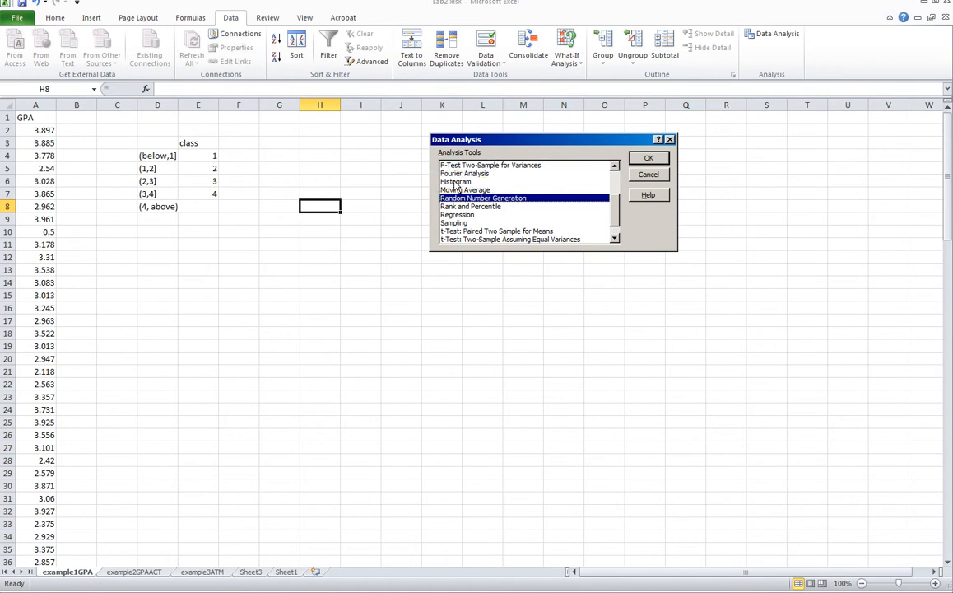
{"action": "left_click", "coordinate": [457, 182]}
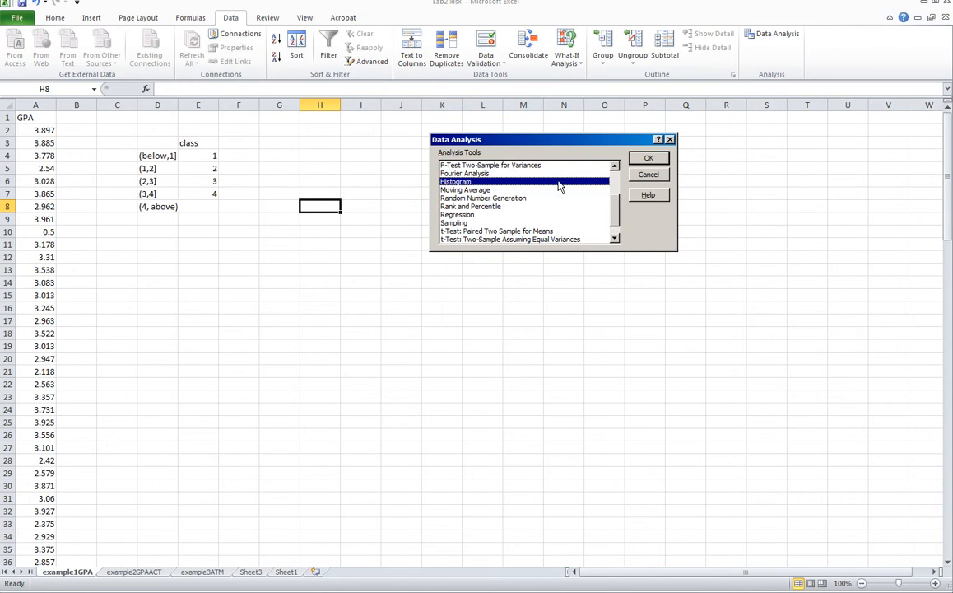
{"action": "left_click", "coordinate": [649, 159]}
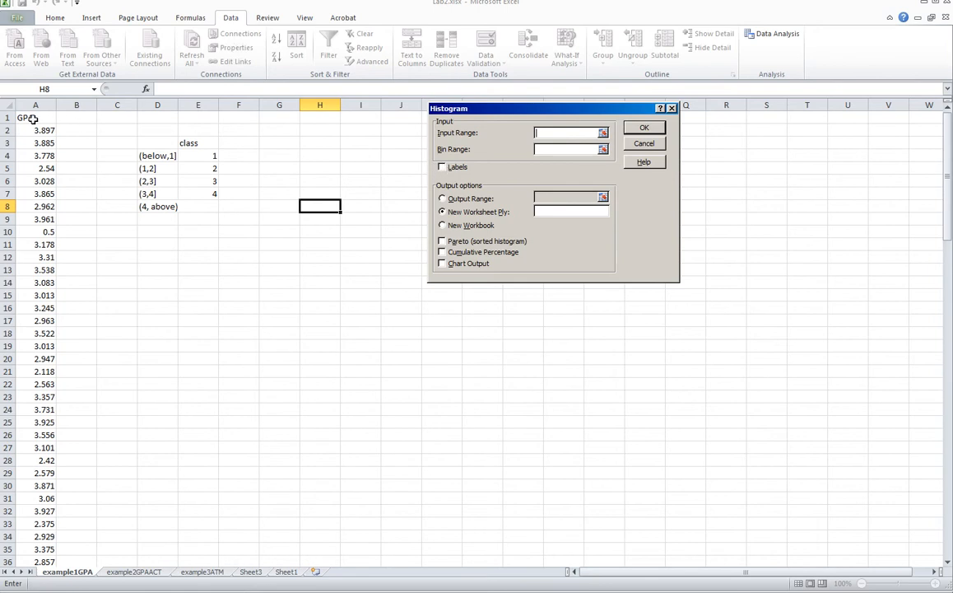
- Mark the histogram data as having labels and set the input range to the GPA column, A1:A121
{"action": "left_click", "coordinate": [442, 168]}
{"action": "left_click", "coordinate": [603, 132]}
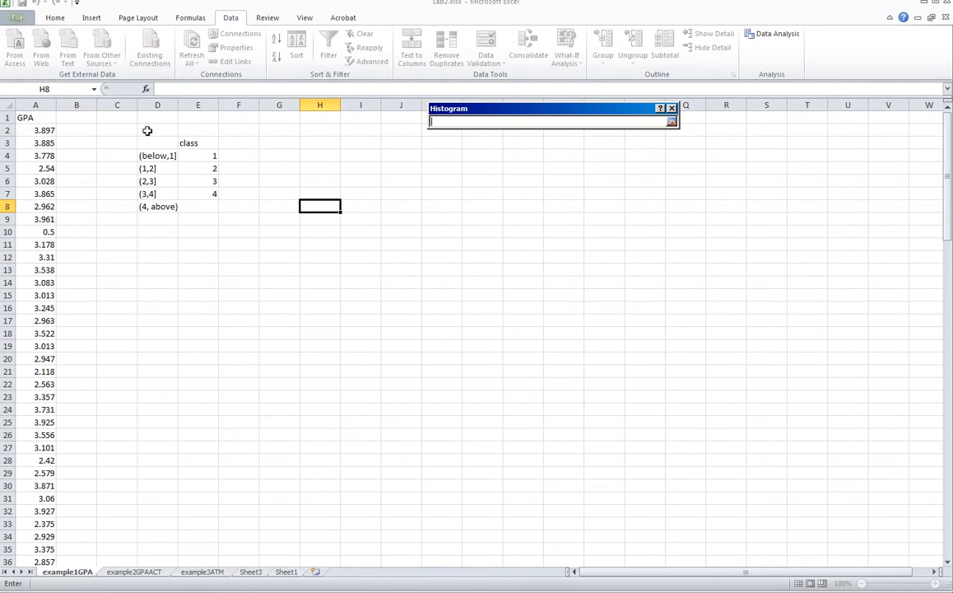
{"action": "left_click", "coordinate": [37, 119]}
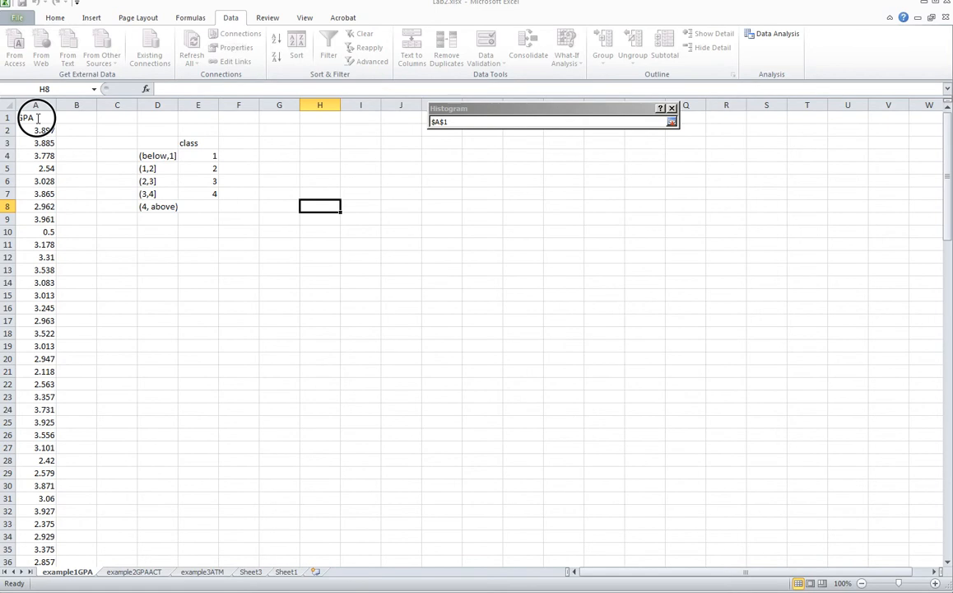
{"action": "mouse_move", "coordinate": [38, 118]}
{"action": "left_mouse_down"}
{"action": "mouse_move", "coordinate": [36, 137]}
{"action": "mouse_move", "coordinate": [37, 119]}
{"action": "left_mouse_up"}
{"action": "left_click", "coordinate": [39, 117]}
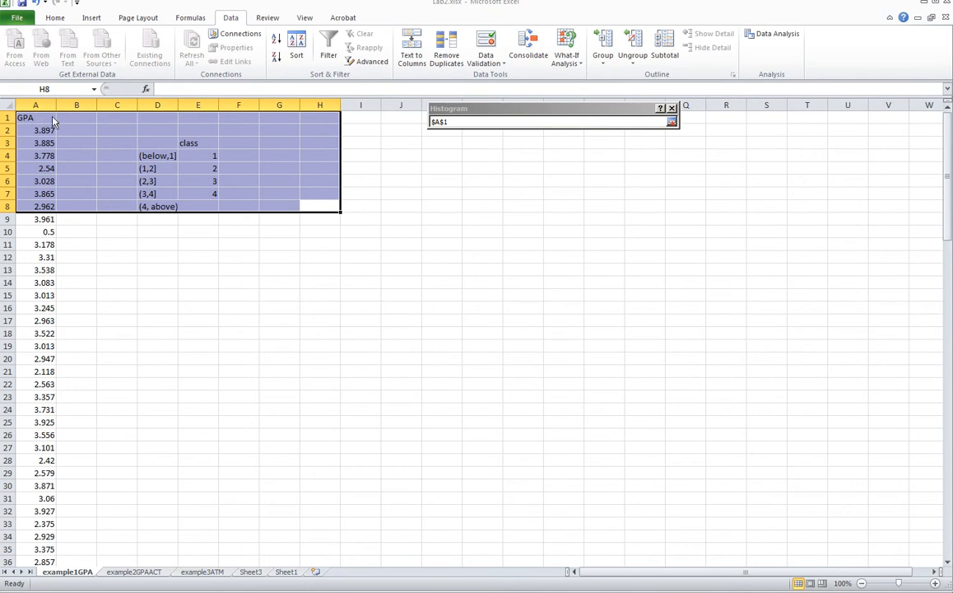
{"action": "left_click", "coordinate": [452, 121]}
{"action": "left_click", "coordinate": [453, 124]}
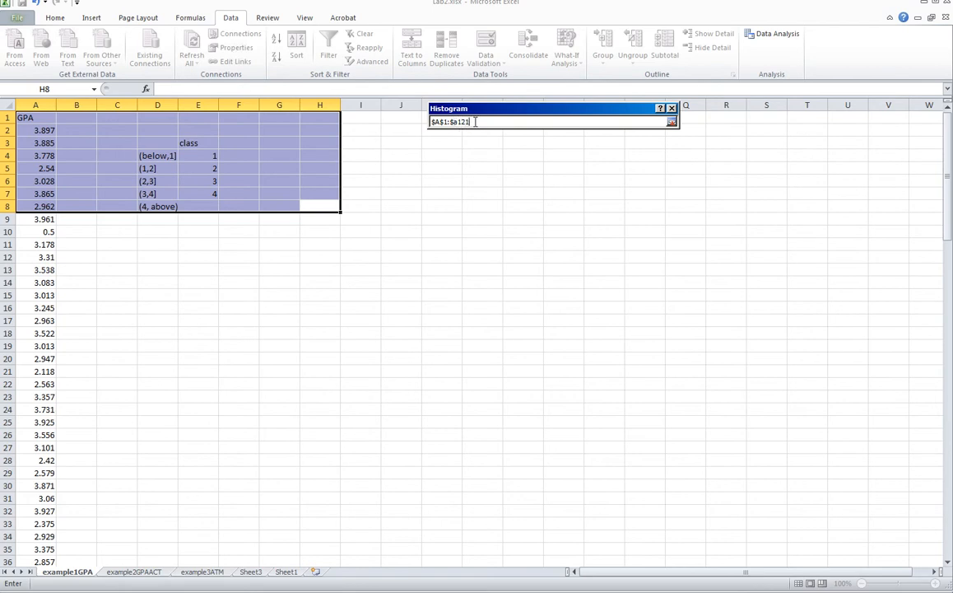
{"action": "left_click", "coordinate": [671, 122]}
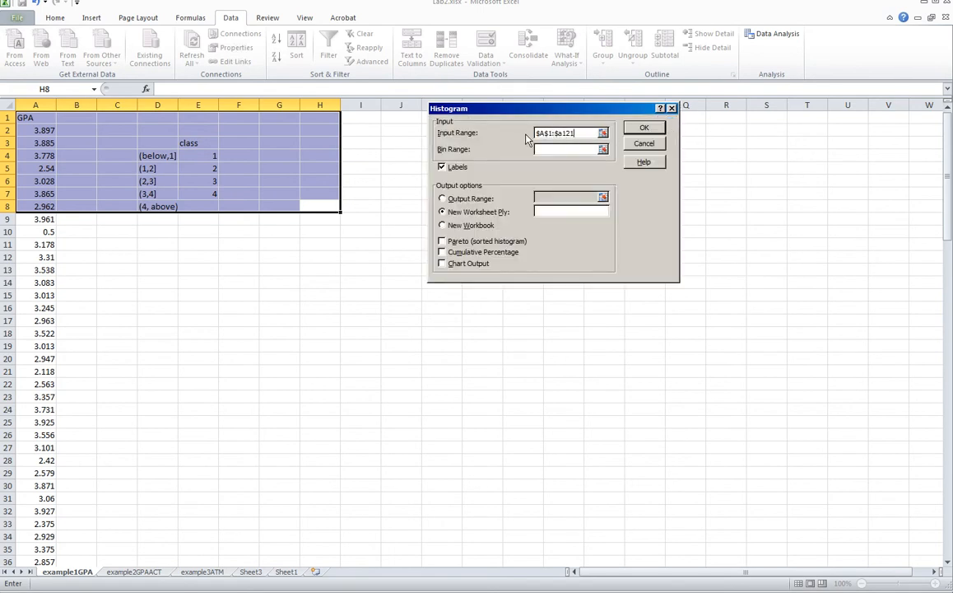
- Set the histogram's bin range to E3:E7, covering the class header and its upper limits
{"action": "left_click", "coordinate": [603, 150]}
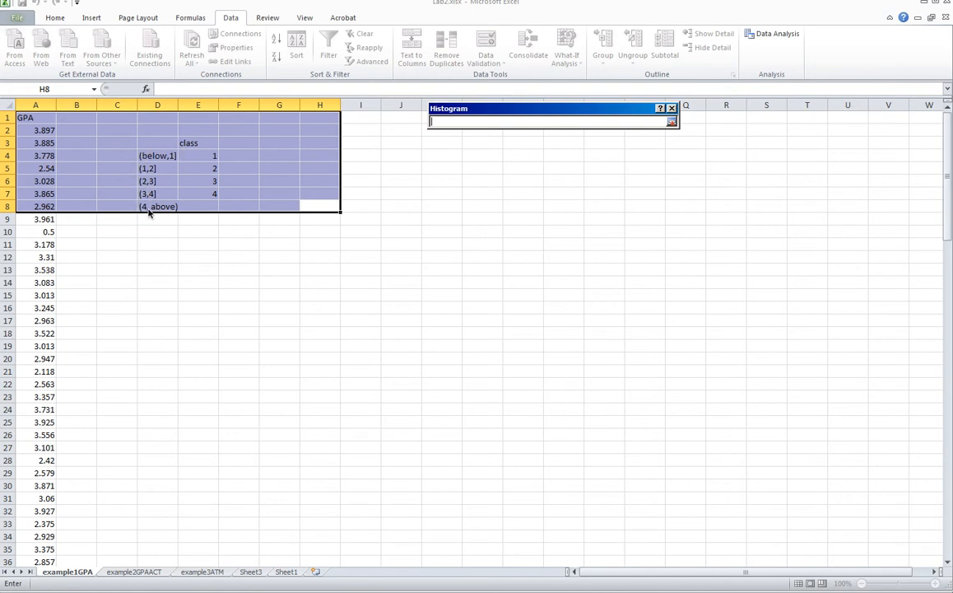
{"action": "left_click", "coordinate": [212, 156]}
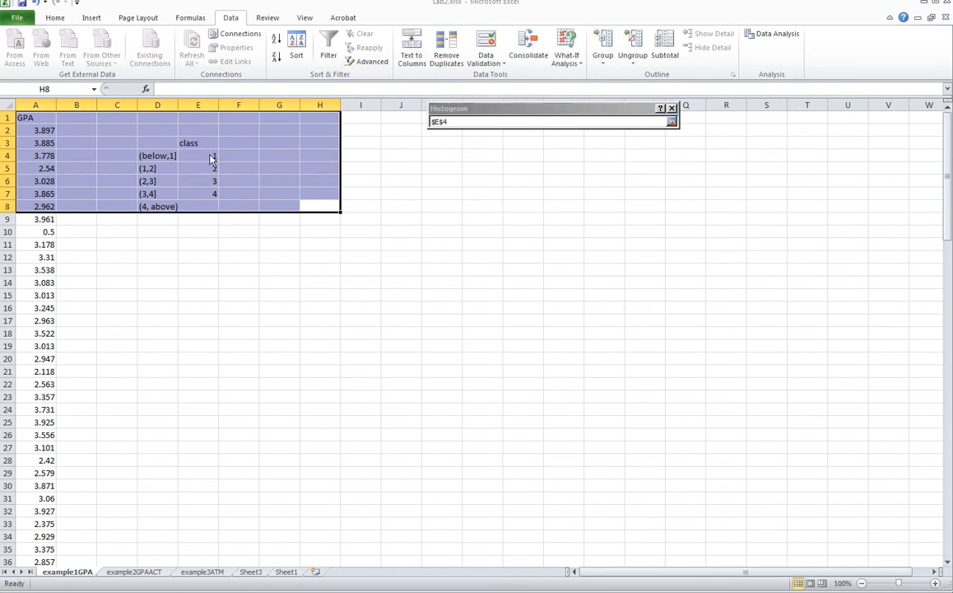
{"action": "left_click", "coordinate": [460, 122]}
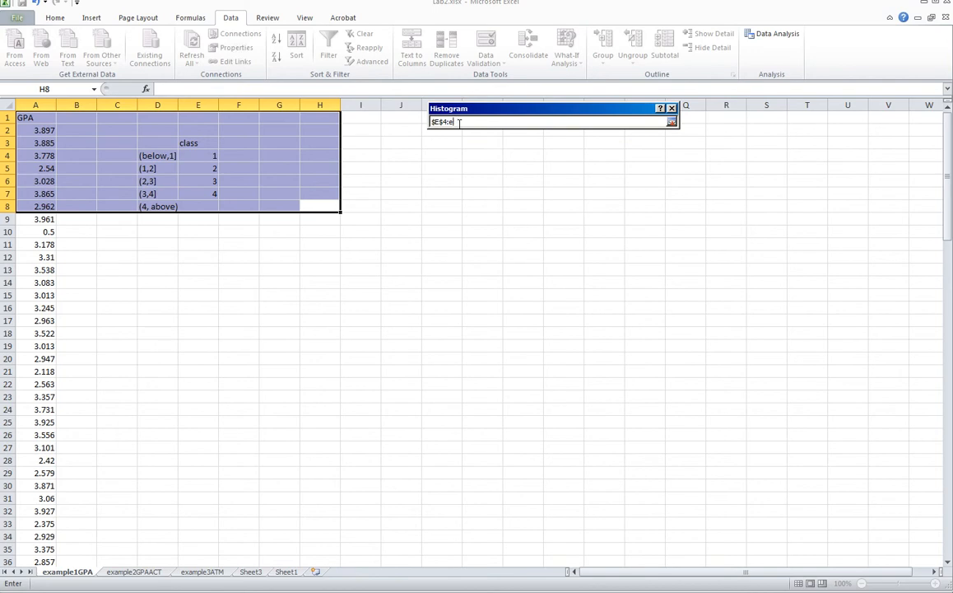
{"action": "scroll", "coordinate": [247, 329], "scroll_direction": "down", "scroll_amount": 1}
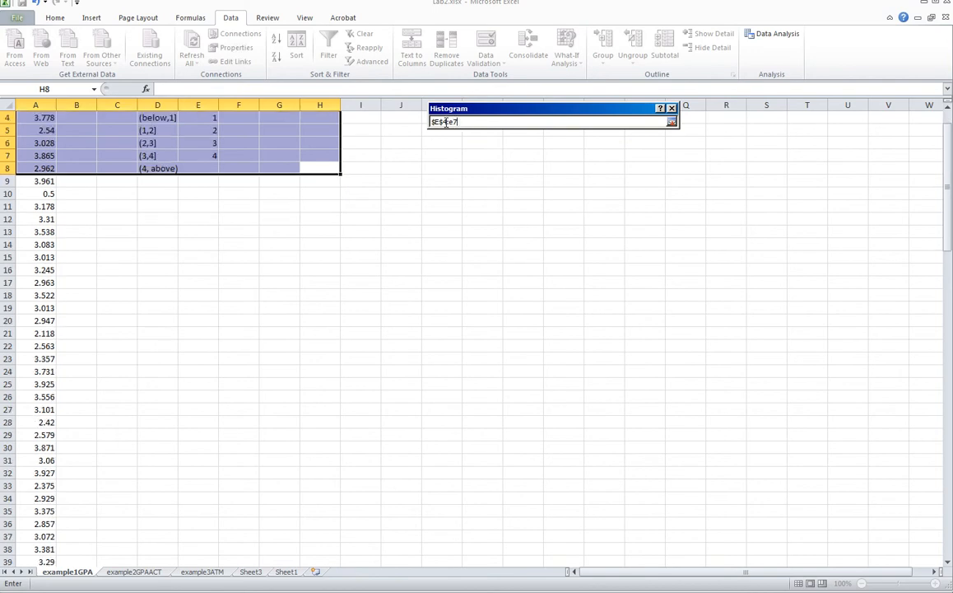
{"action": "scroll", "coordinate": [453, 138], "scroll_direction": "down", "scroll_amount": 20}
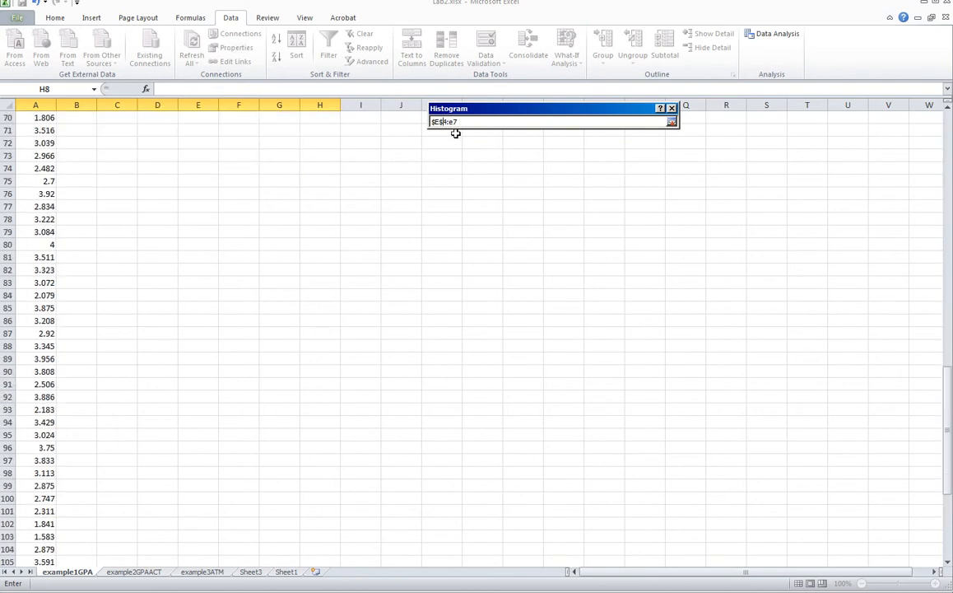
{"action": "scroll", "coordinate": [454, 138], "scroll_direction": "up", "scroll_amount": 20}
{"action": "left_click", "coordinate": [447, 122]}
{"action": "key", "text": "BackSpace"}
{"action": "type", "text": "3"}
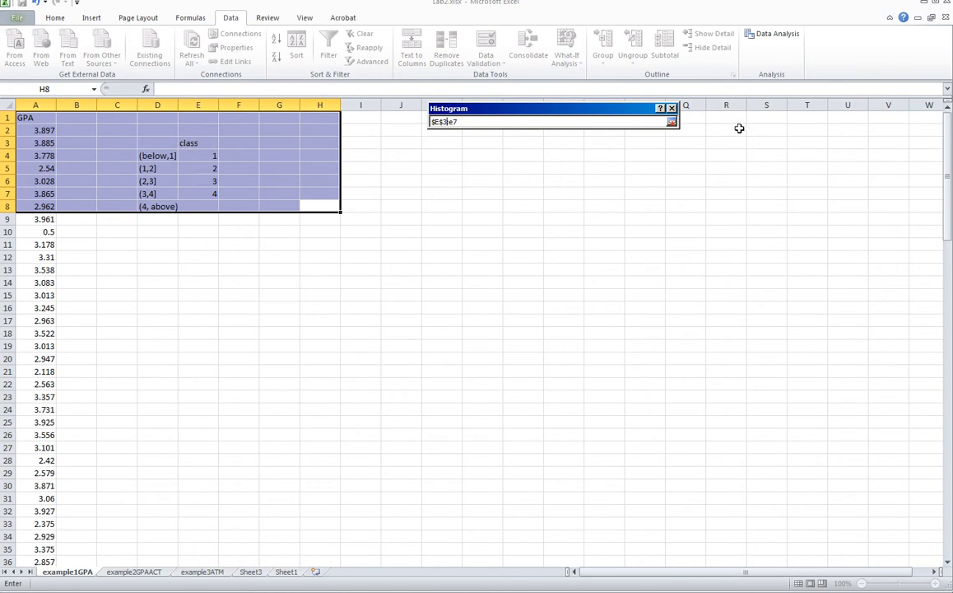
{"action": "left_click", "coordinate": [672, 121]}
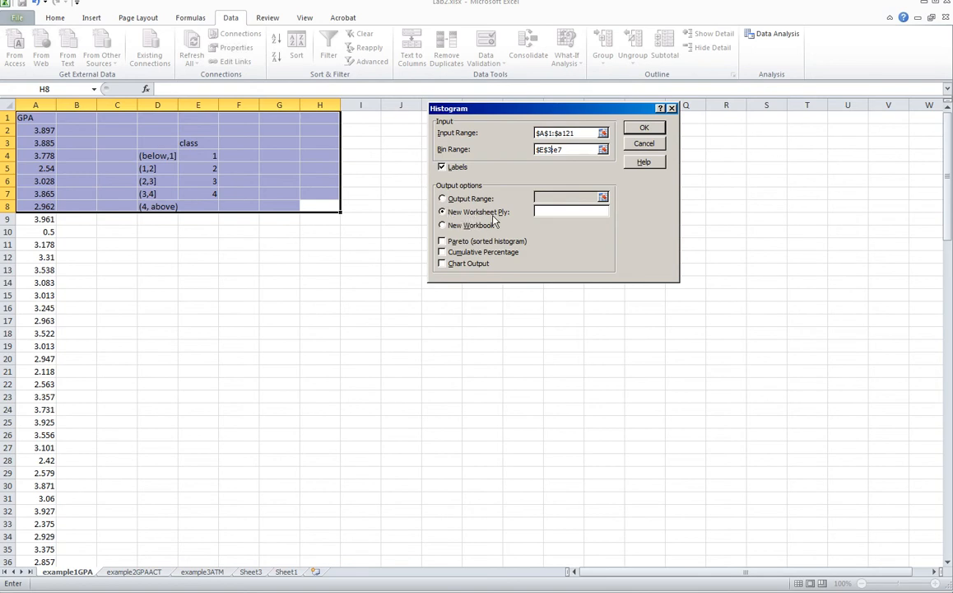
- Generate the histogram with chart output on a new worksheet named with the author's name followed by Ex1
{"action": "left_click", "coordinate": [547, 211]}
{"action": "type", "text": "DrjiangEx1"}
{"action": "left_click", "coordinate": [93, 1]}
{"action": "mouse_move", "coordinate": [432, 252]}
{"action": "left_mouse_down"}
{"action": "mouse_move", "coordinate": [459, 272]}
{"action": "mouse_move", "coordinate": [444, 267]}
{"action": "left_mouse_up"}
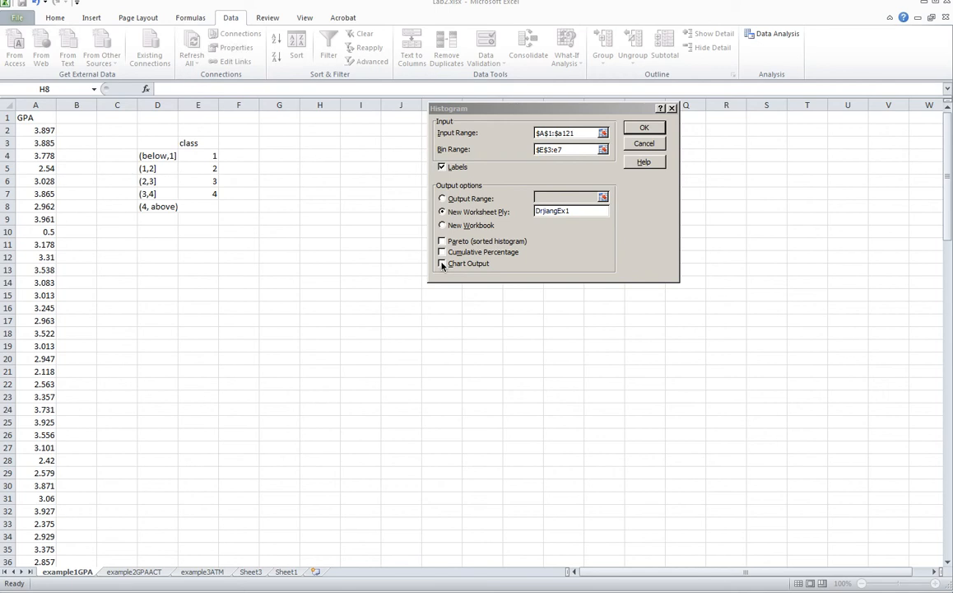
{"action": "left_click", "coordinate": [442, 265]}
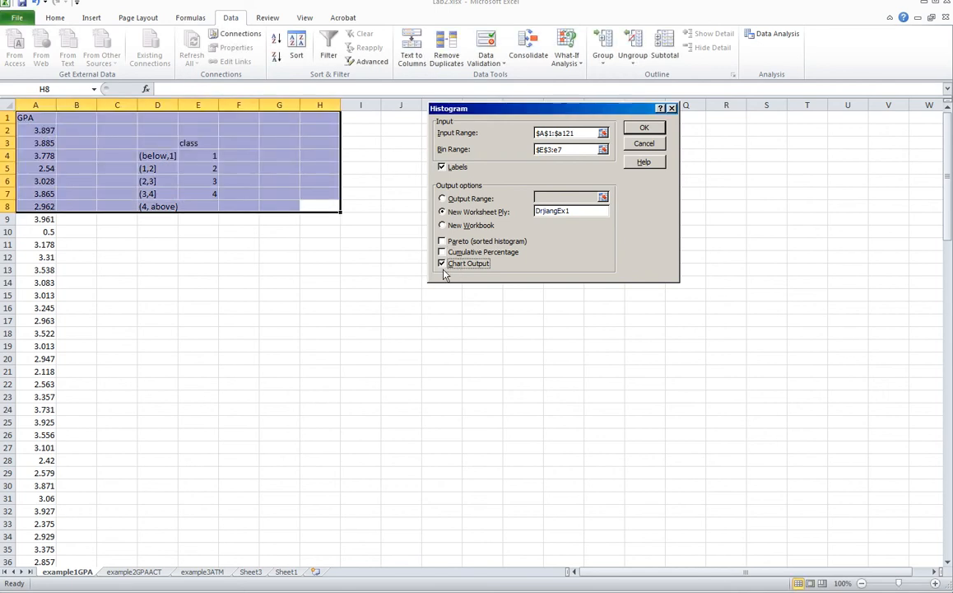
{"action": "left_click", "coordinate": [645, 127]}
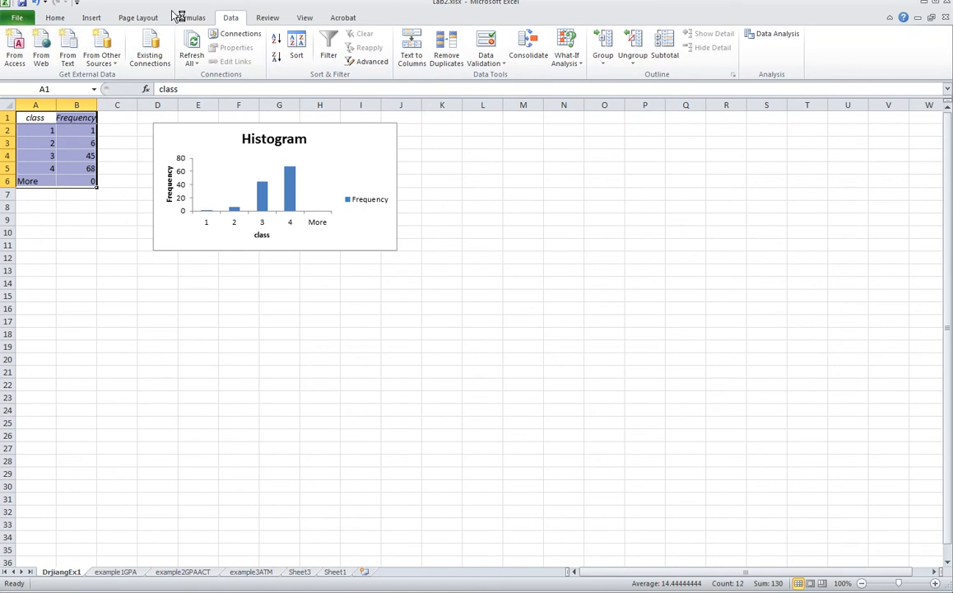
{"action": "left_click", "coordinate": [93, 2]}
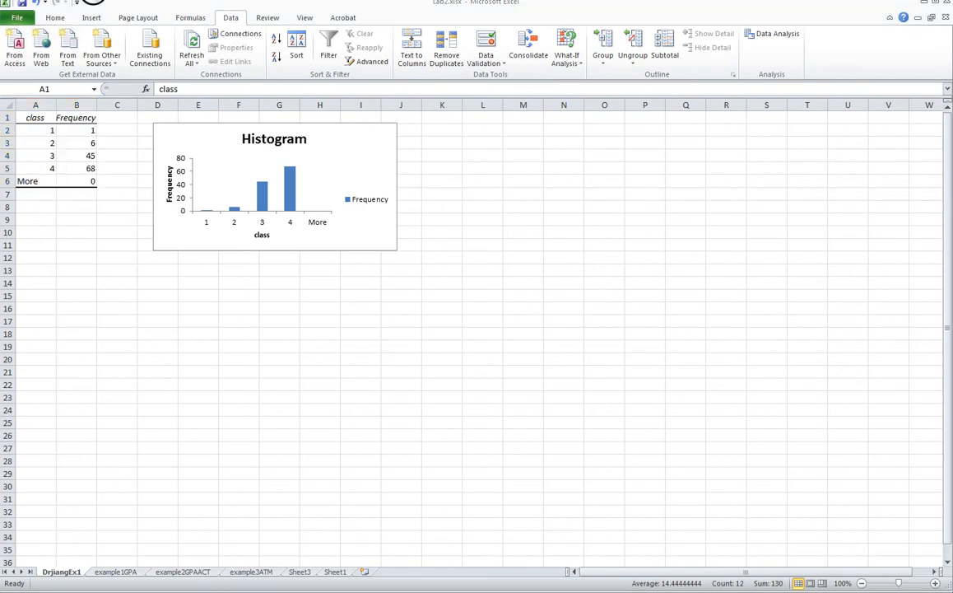
{"action": "left_click", "coordinate": [37, 567]}
- Set the gap width of the histogram's Frequency bars to 0%
{"action": "left_click", "coordinate": [264, 198]}
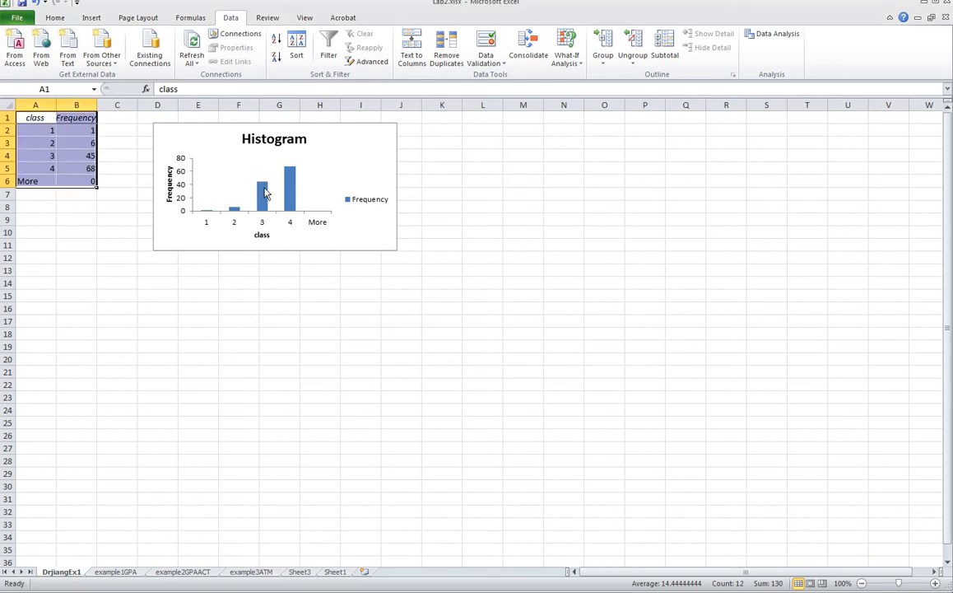
{"action": "left_click", "coordinate": [264, 193]}
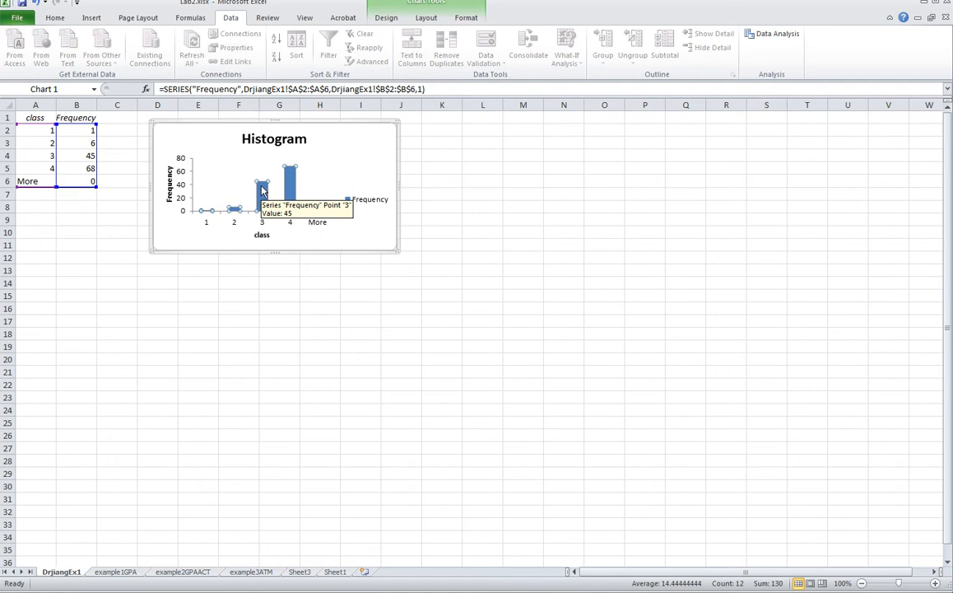
{"action": "double_click", "coordinate": [262, 190]}
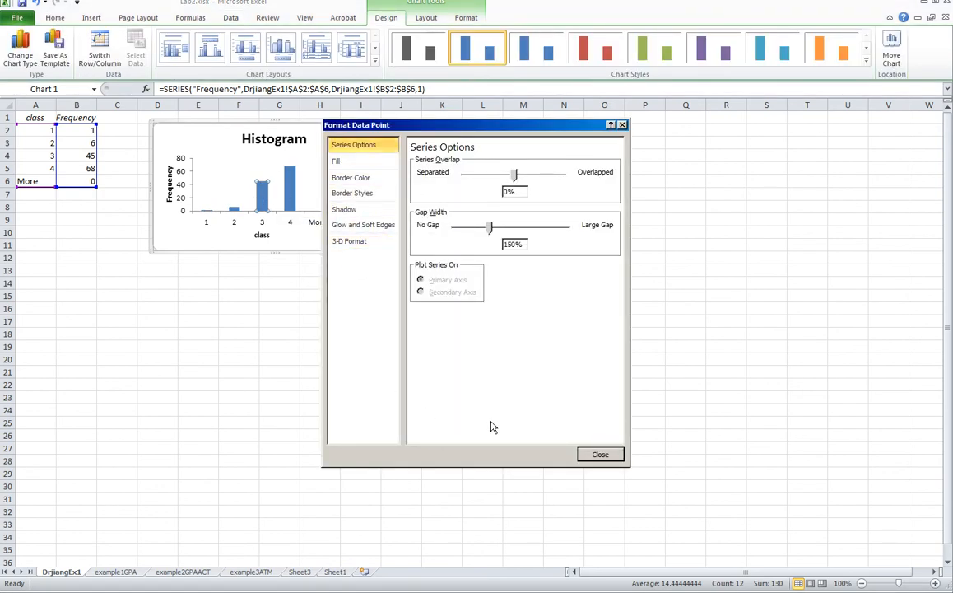
{"action": "left_click", "coordinate": [368, 148]}
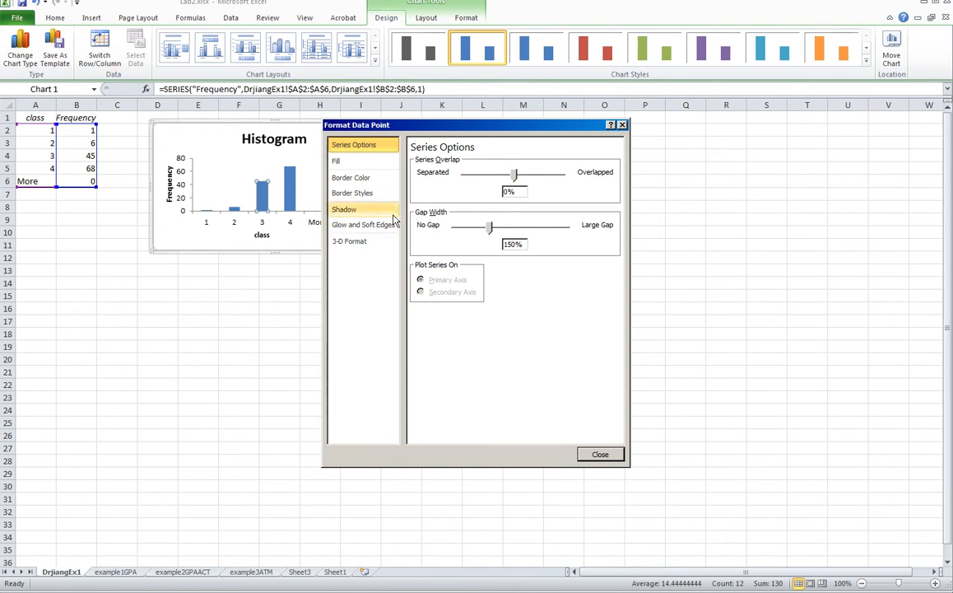
{"action": "left_click", "coordinate": [489, 230]}
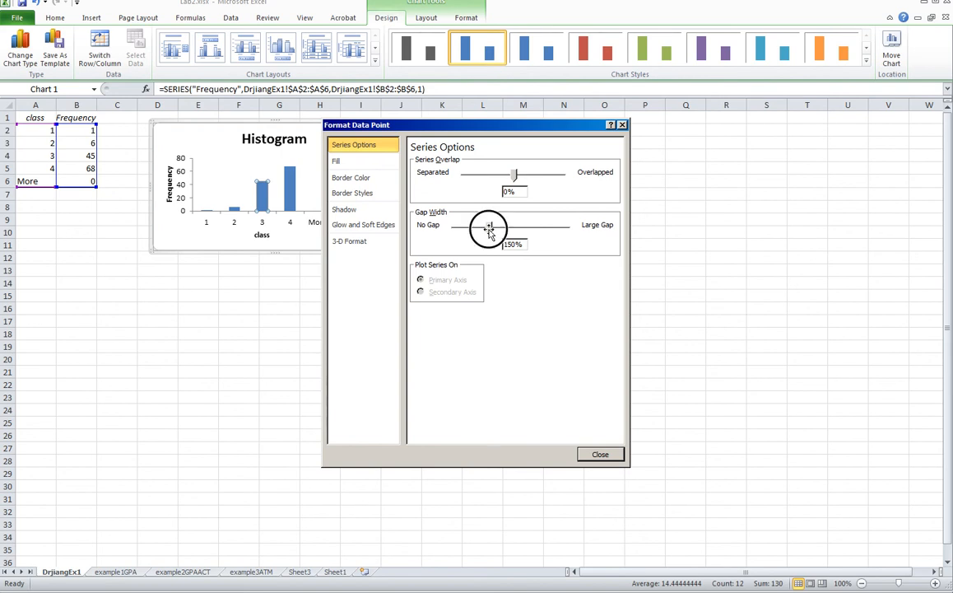
{"action": "left_click_drag", "start_coordinate": [489, 231], "coordinate": [449, 231]}
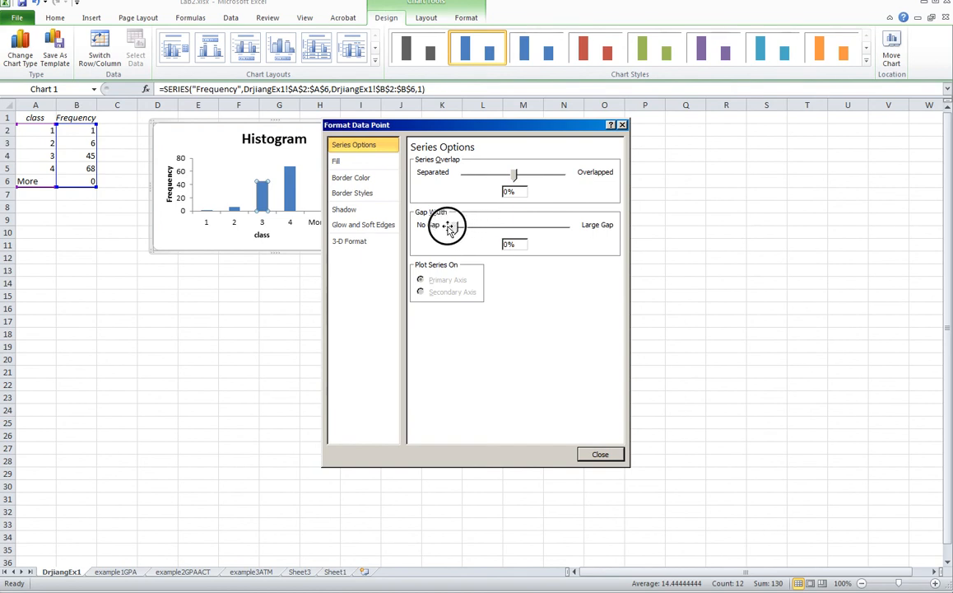
{"action": "left_click_drag", "start_coordinate": [448, 229], "coordinate": [448, 229]}
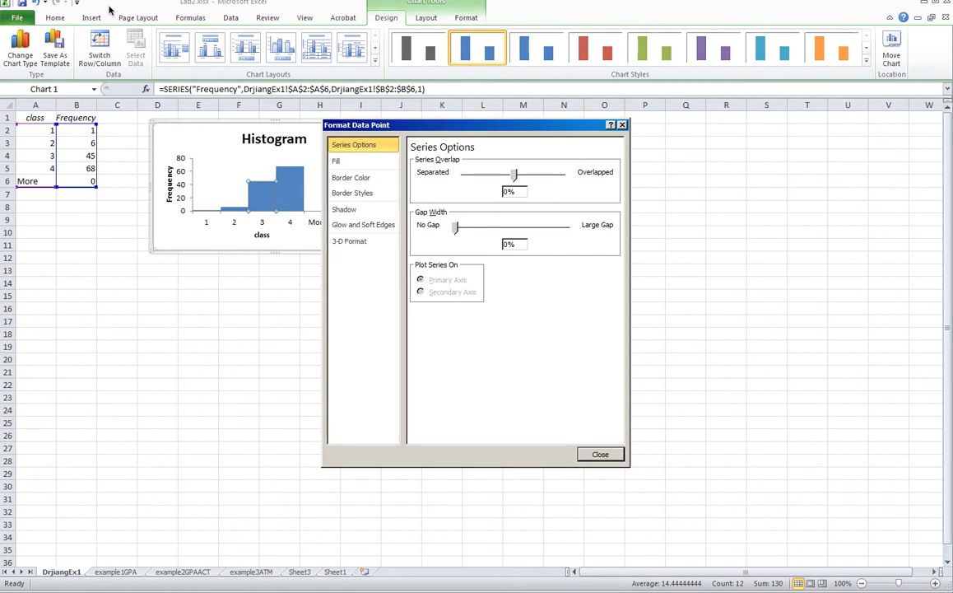
{"action": "left_click_drag", "start_coordinate": [494, 230], "coordinate": [537, 255]}
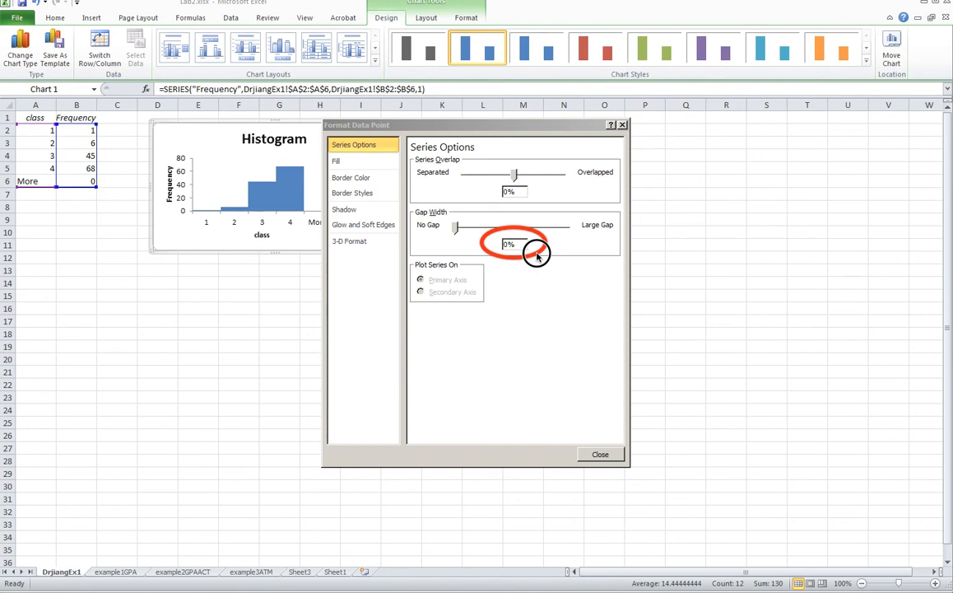
{"action": "left_click", "coordinate": [599, 456]}
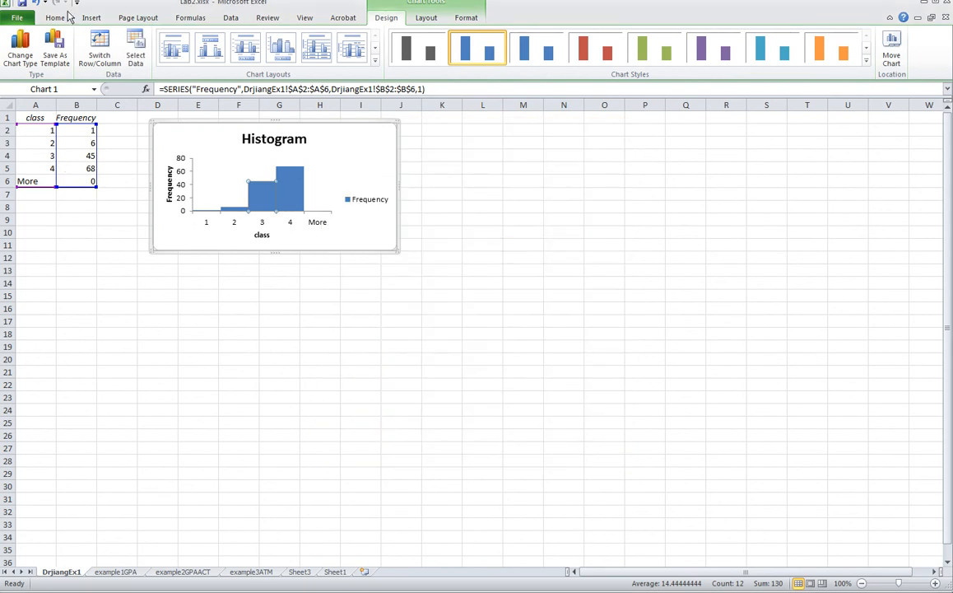
{"action": "mouse_move", "coordinate": [161, 130]}
{"action": "left_mouse_down"}
{"action": "mouse_move", "coordinate": [328, 225]}
{"action": "mouse_move", "coordinate": [428, 242]}
{"action": "left_mouse_up"}
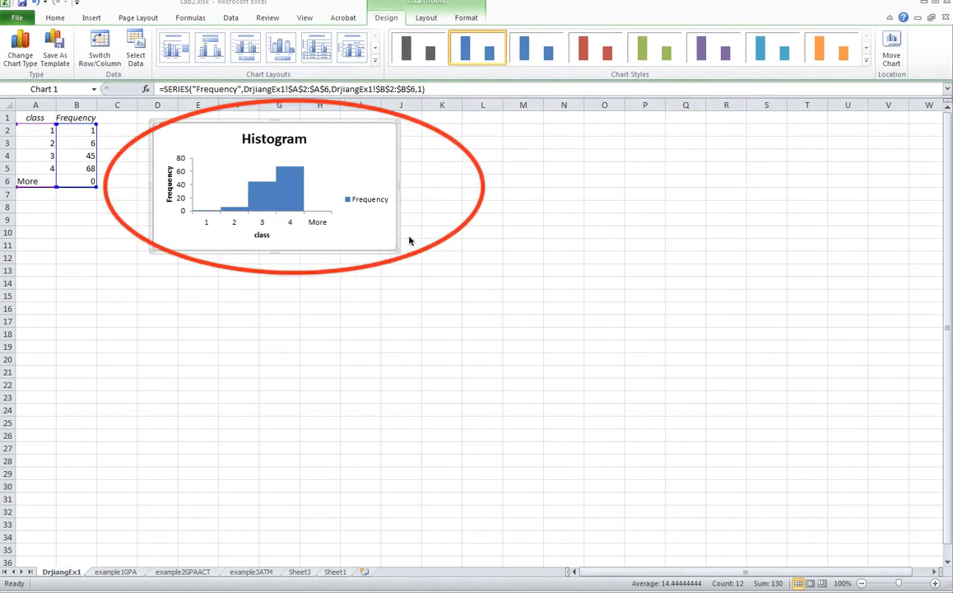